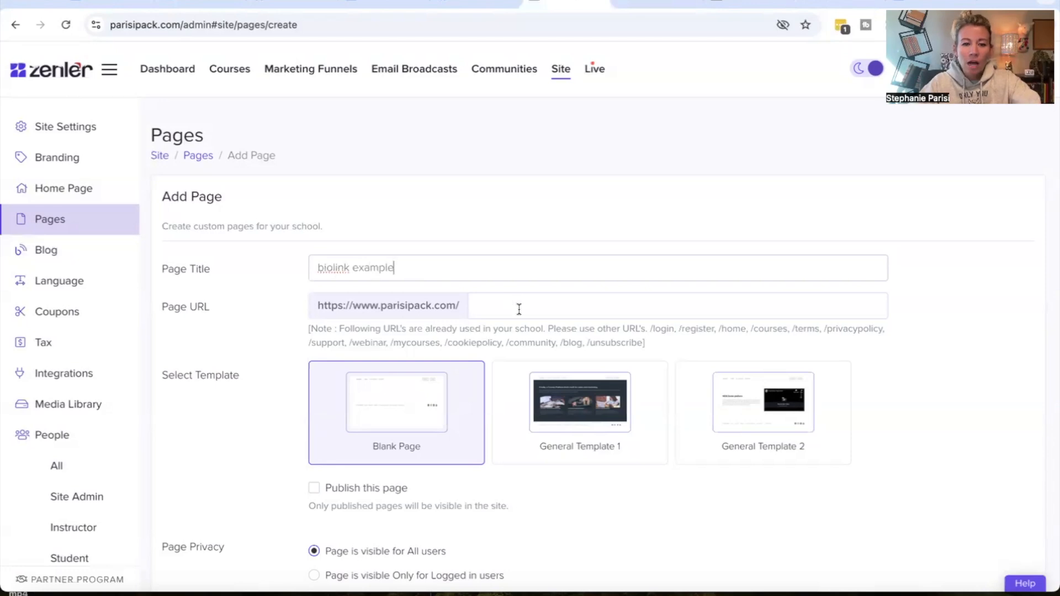
Create a published page titled biolink example with URL biolink-example using the Blank Page template
type("link-example")
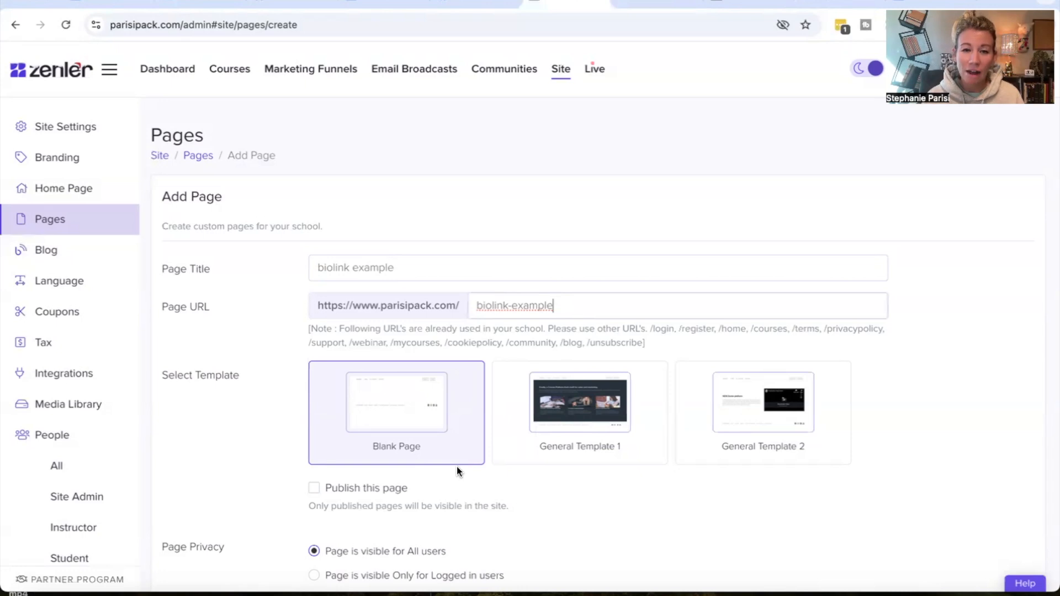
scroll(456, 466, "down", 3)
left_click(372, 409)
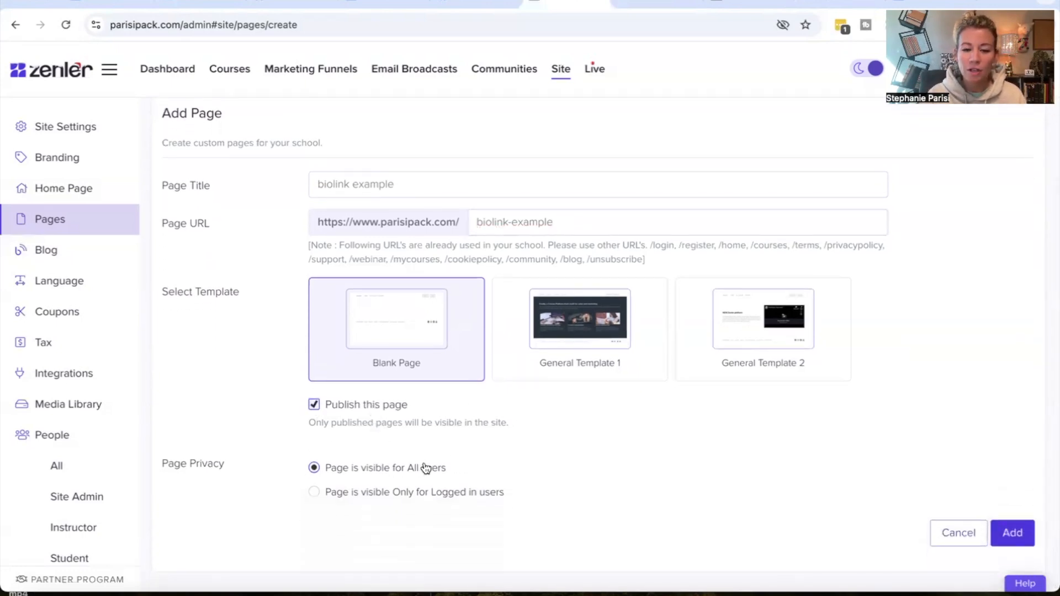
left_click(1018, 536)
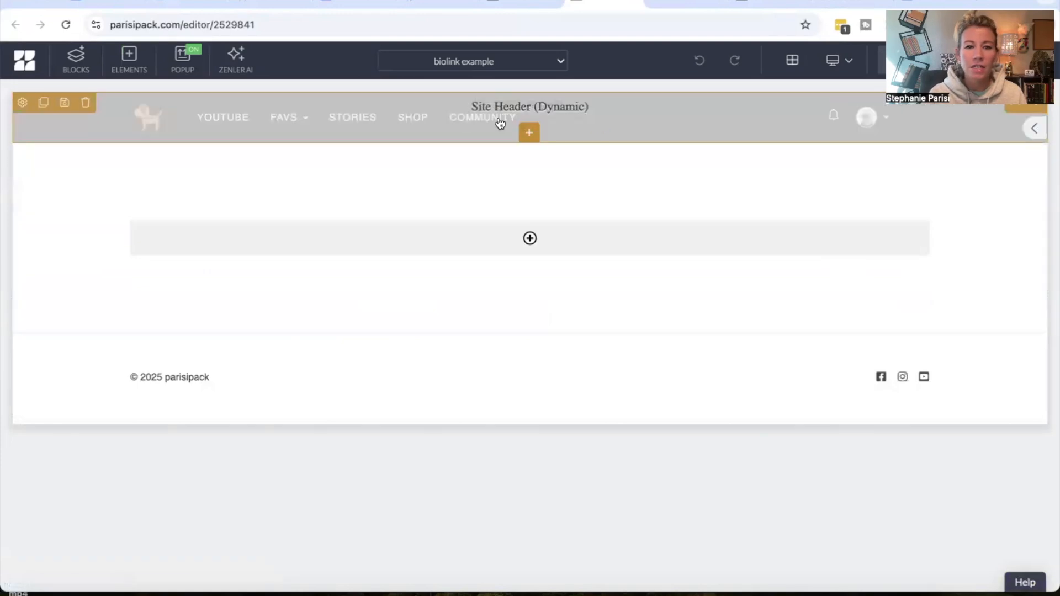
Delete the dynamic site header from the new page
left_click(86, 103)
left_click(555, 202)
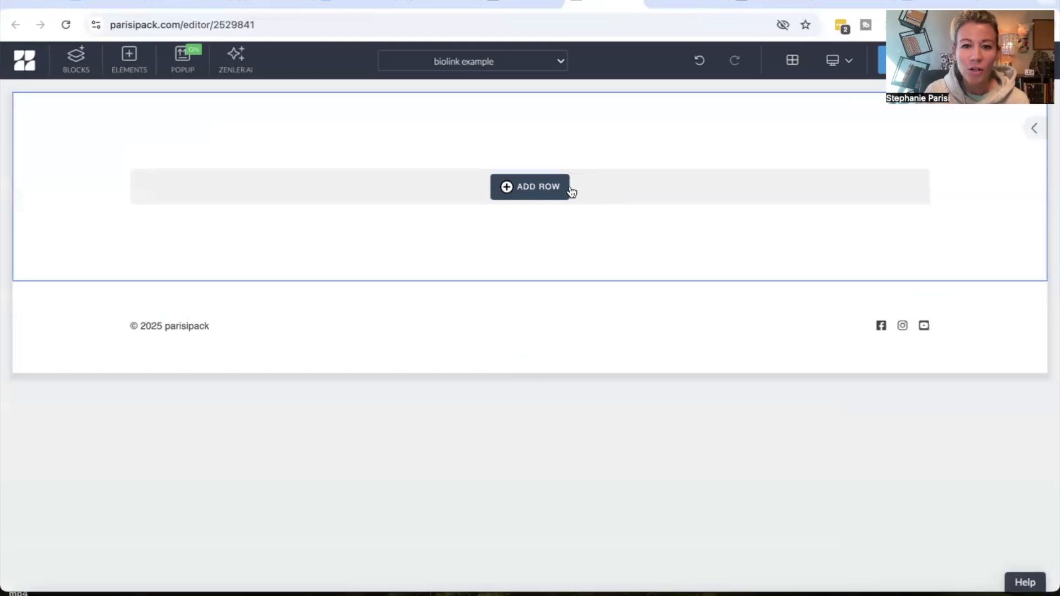
Add a single full-width 100% row to the page
left_click(532, 186)
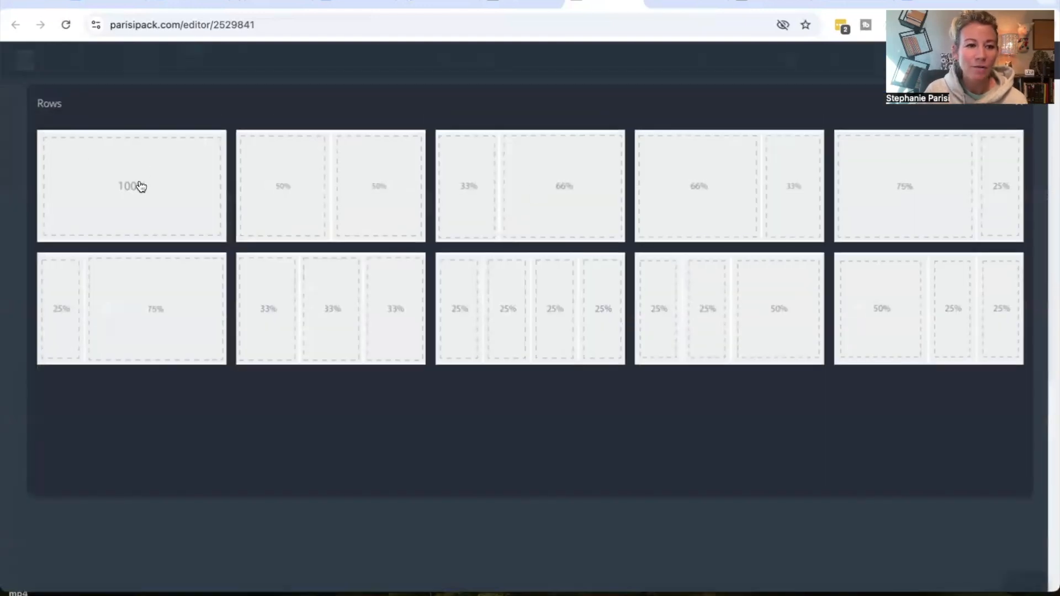
left_click(141, 186)
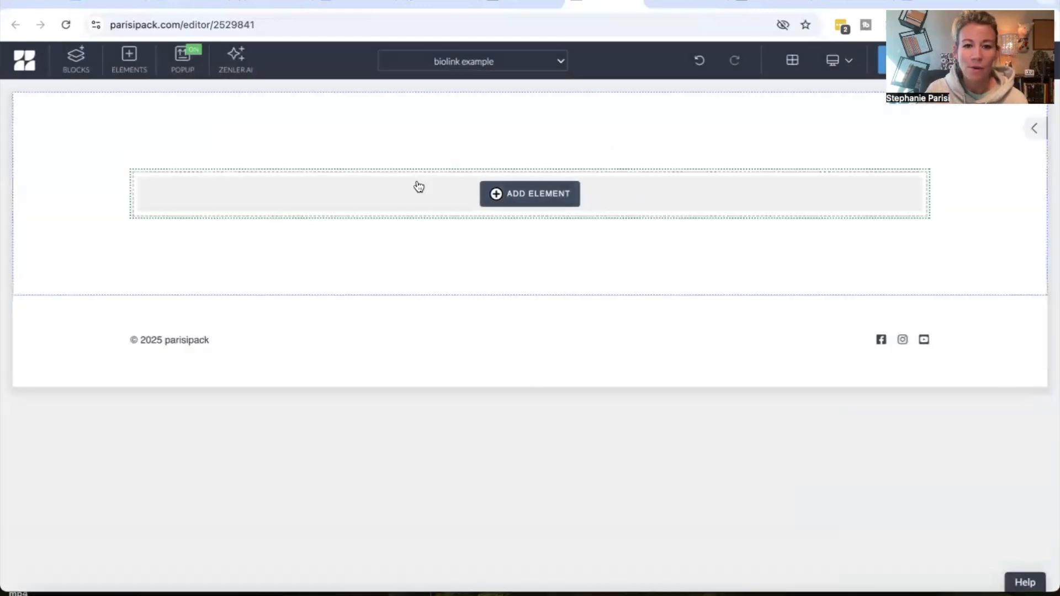
Add an image element to the row by uploading a photo from the Downloads folder
left_click(544, 201)
left_click(117, 284)
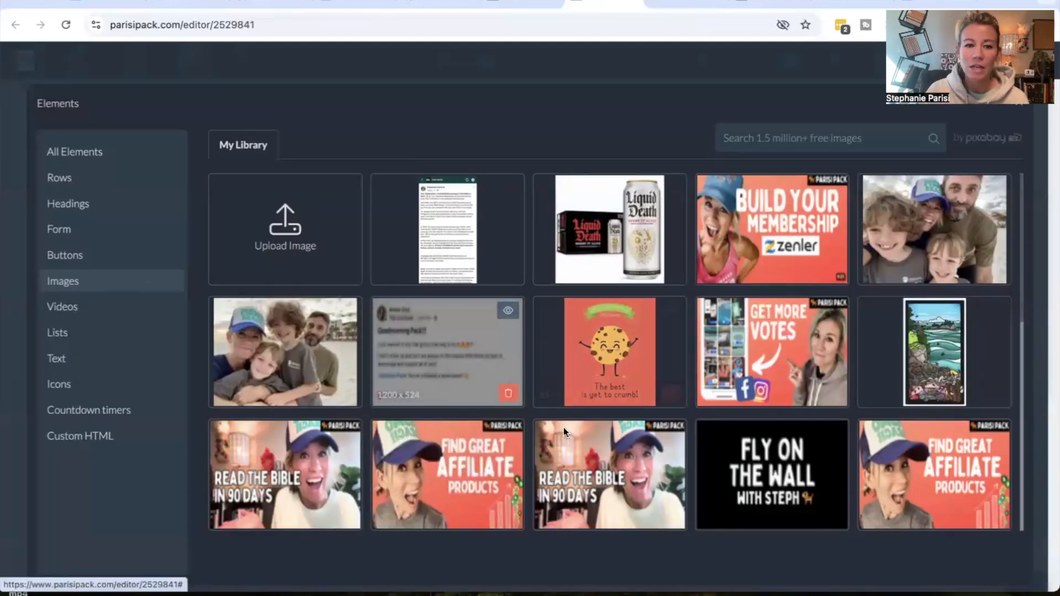
left_click(287, 232)
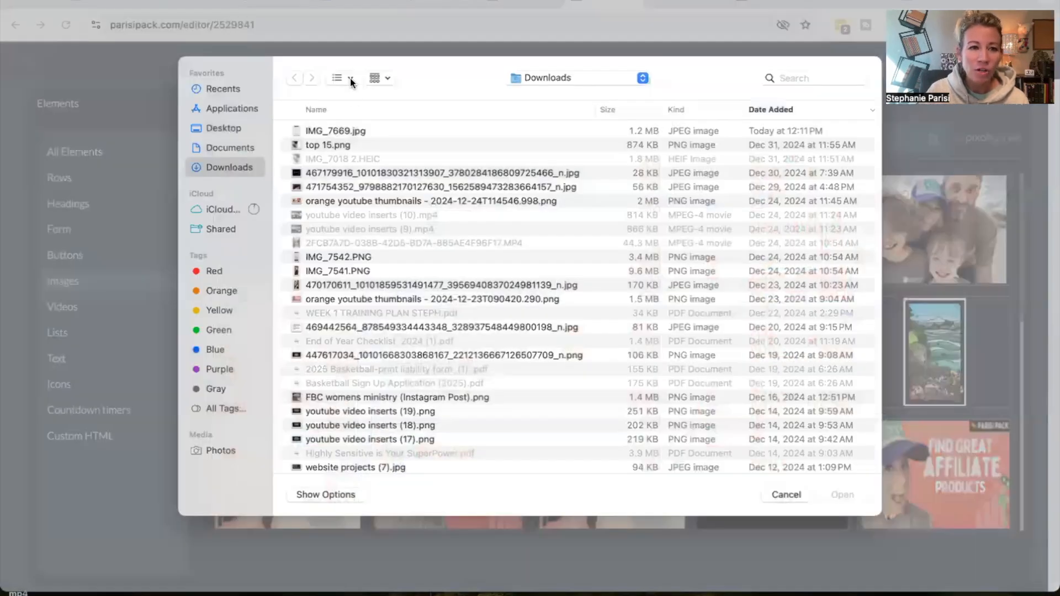
left_click(350, 78)
left_click(339, 145)
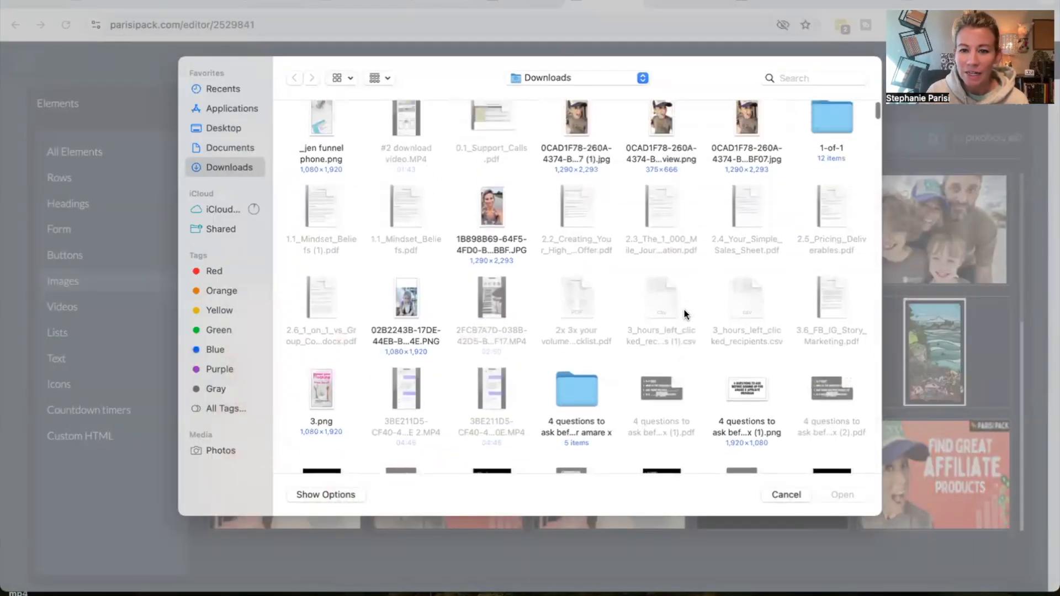
left_click(581, 143)
left_click(843, 494)
Crop the uploaded photo to the face and hat area and upload the cropped image
left_click_drag(585, 262, 599, 251)
left_click_drag(471, 250, 460, 249)
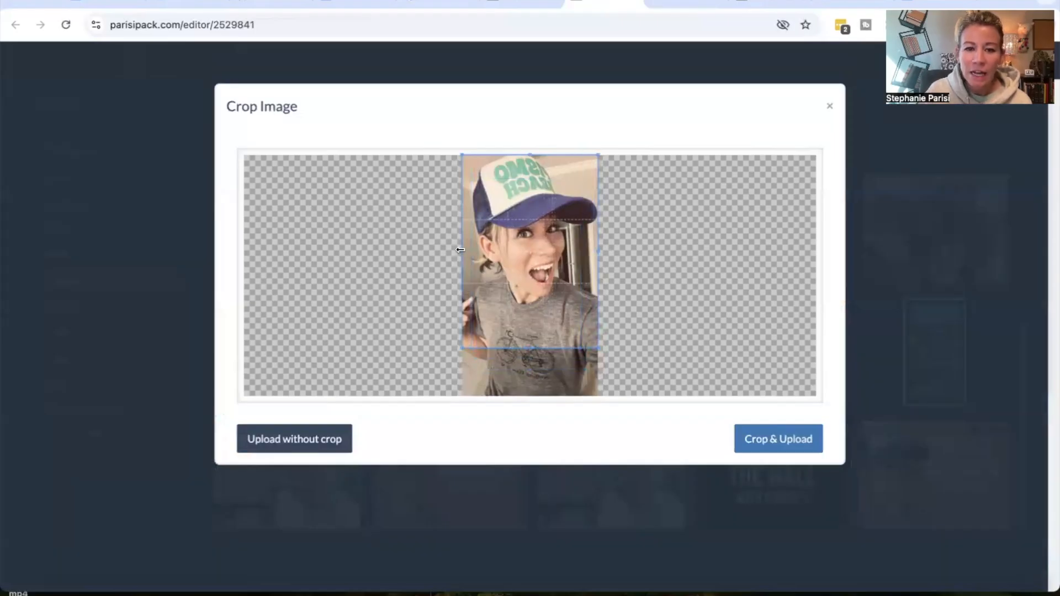
left_click_drag(531, 347, 536, 304)
left_click(779, 438)
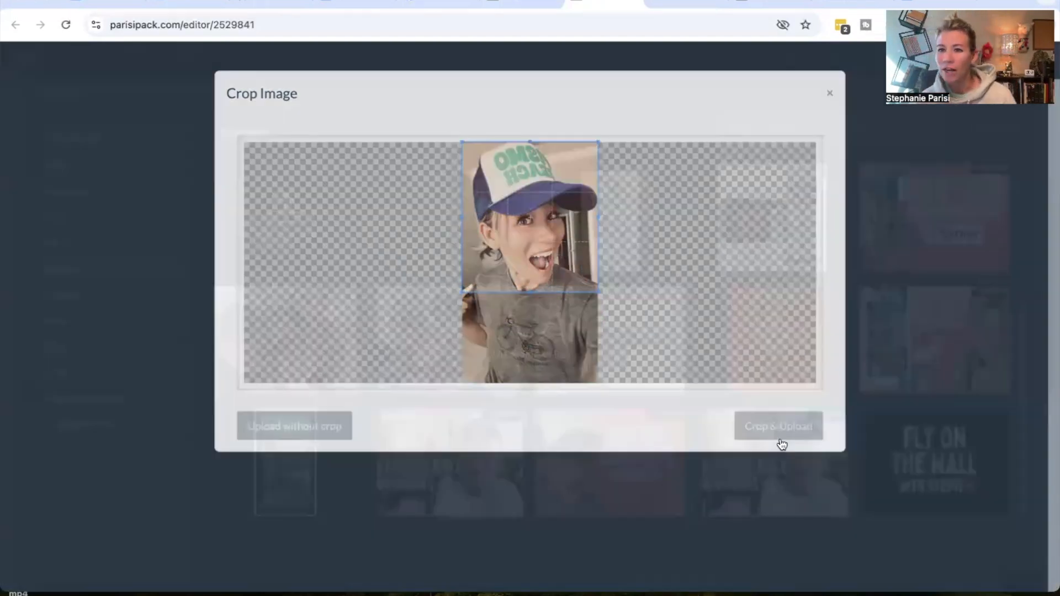
Switch the editor preview to the mobile device view
scroll(782, 444, "down", 10)
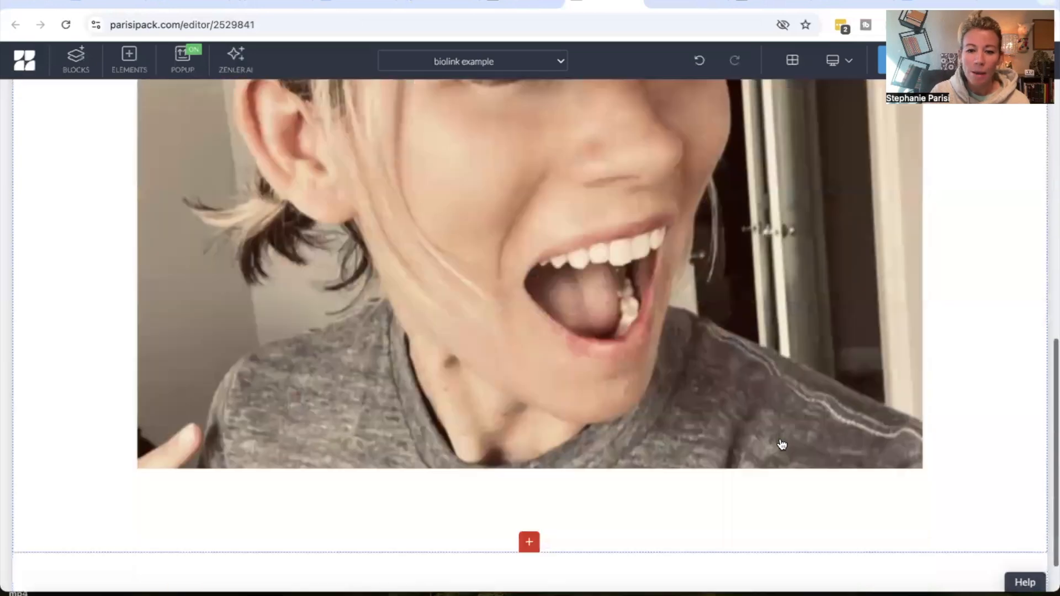
scroll(782, 445, "up", 2)
scroll(782, 445, "up", 7)
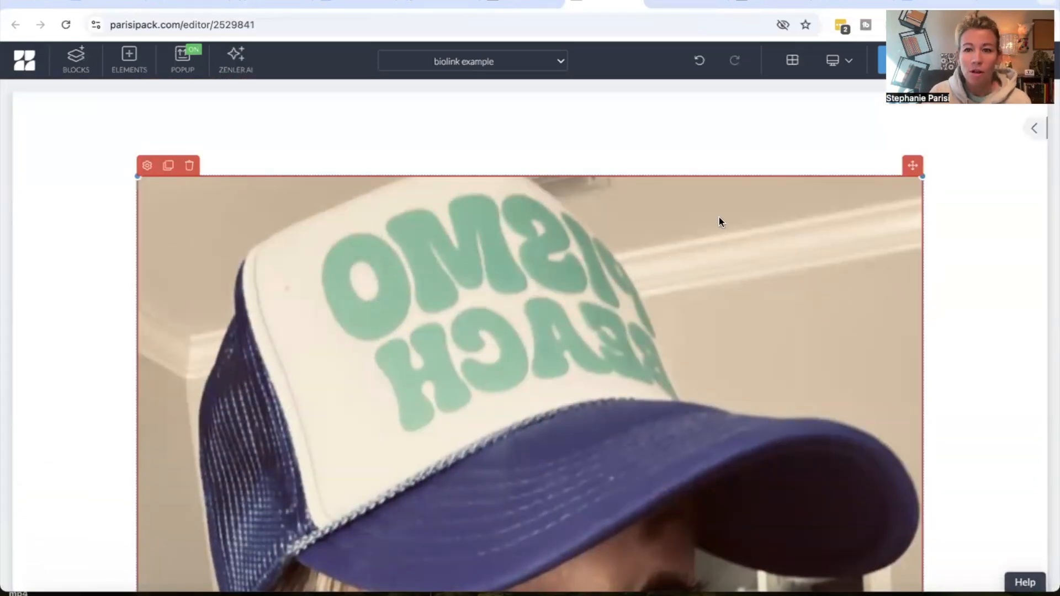
left_click(840, 65)
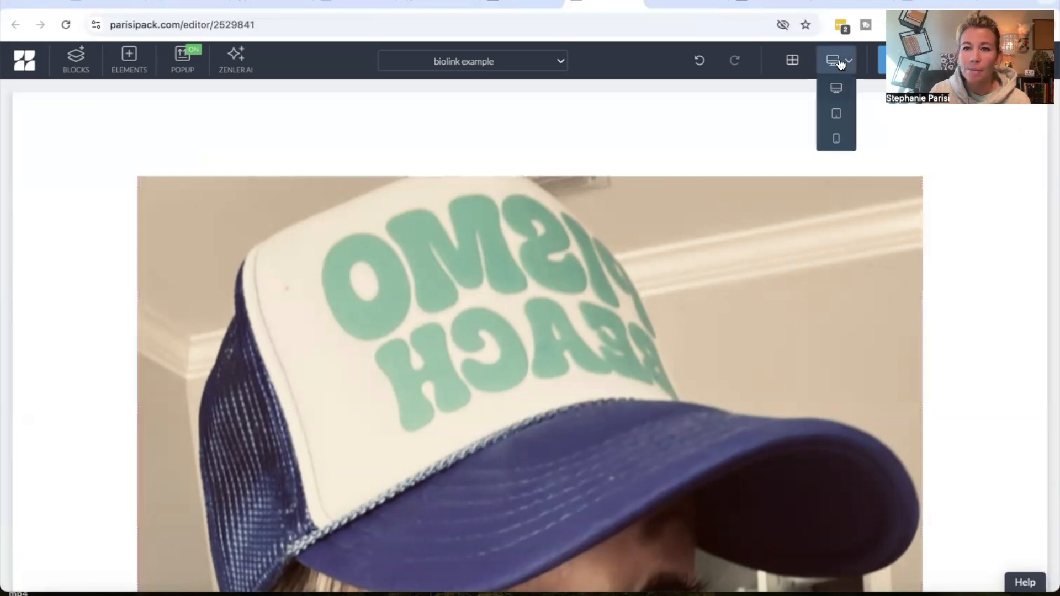
left_click(836, 139)
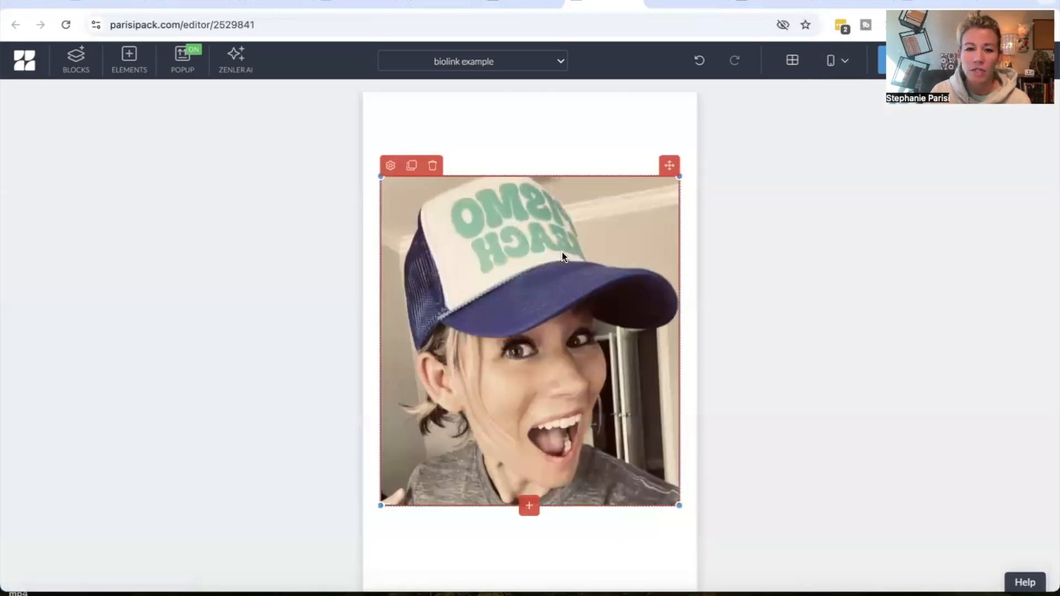
Open the image's style settings and set its left and right padding to 100
left_click(391, 166)
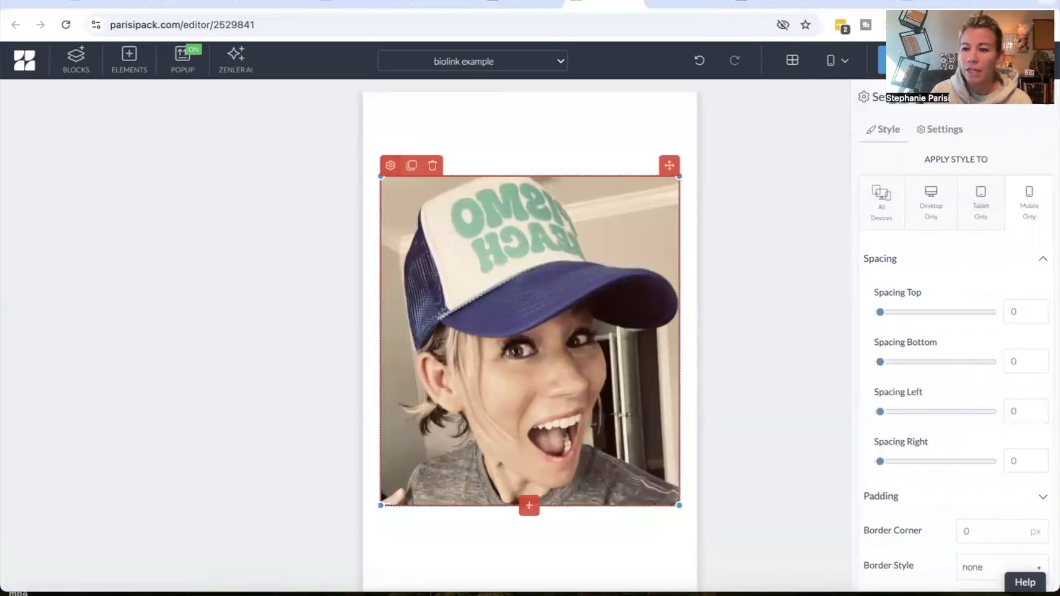
left_click(911, 496)
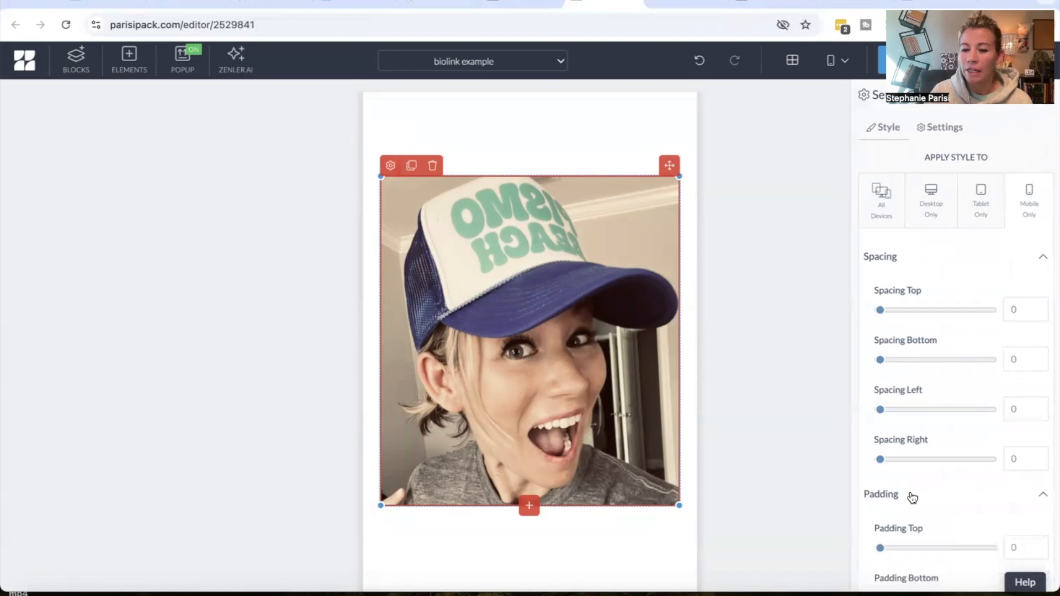
scroll(951, 431, "down", 4)
left_click_drag(880, 426, 991, 430)
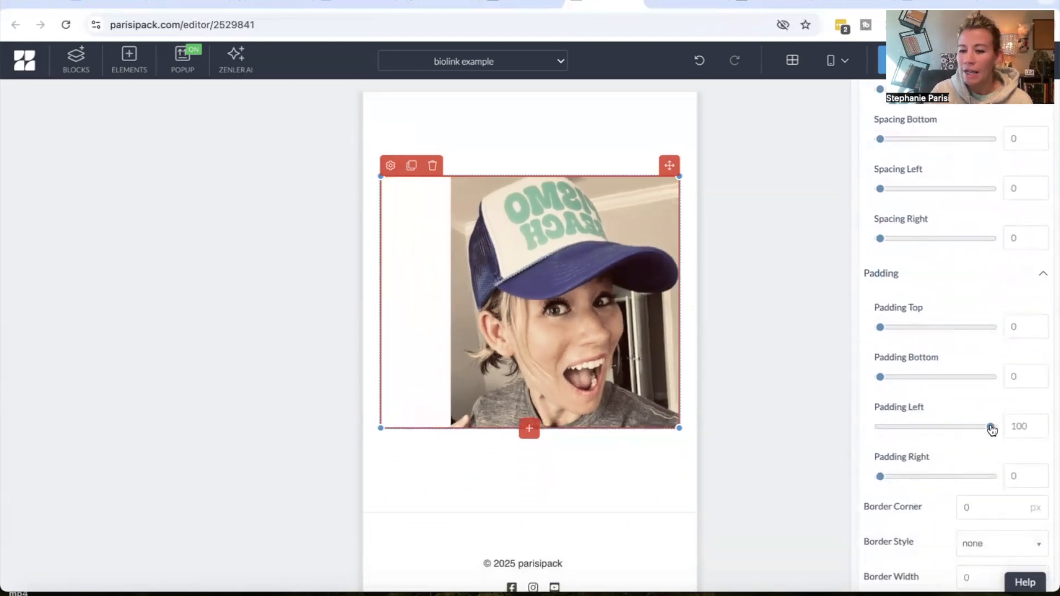
left_click_drag(881, 478, 1010, 480)
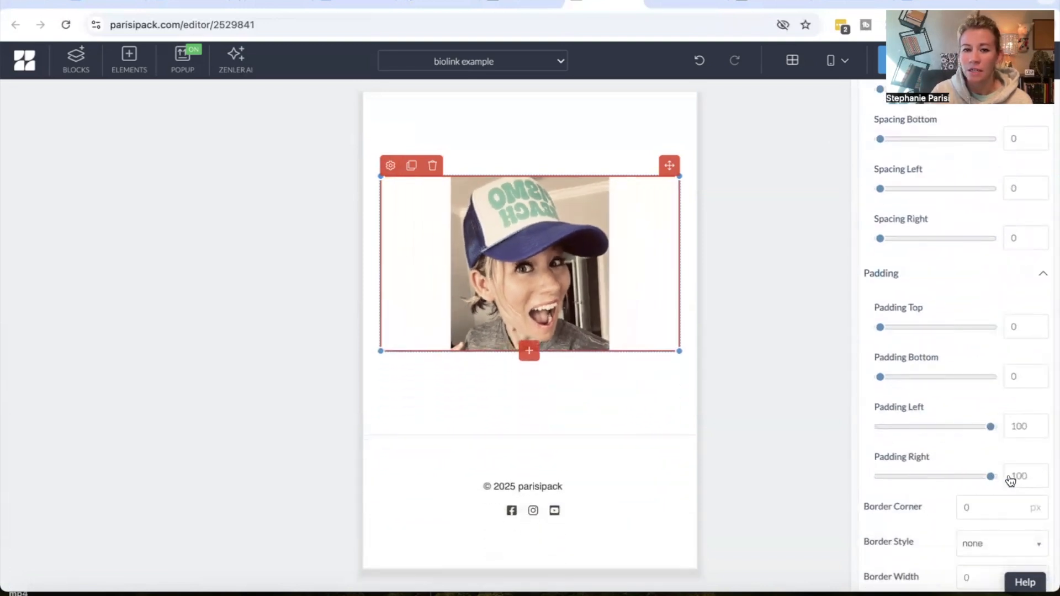
Set the image's left and right padding to 150 and save the changes
left_click_drag(1016, 423, 1011, 423)
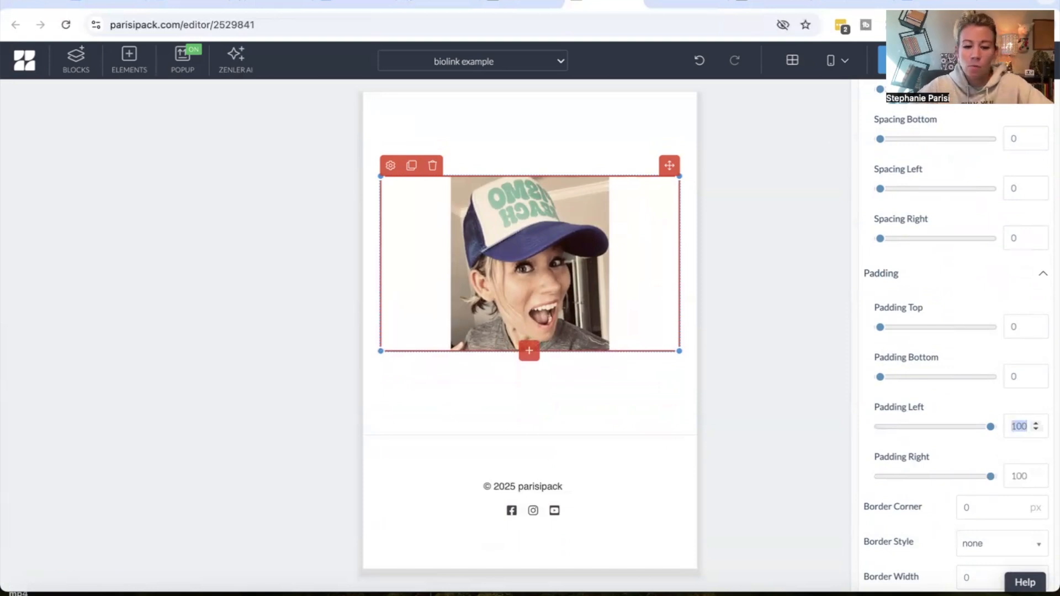
type("200")
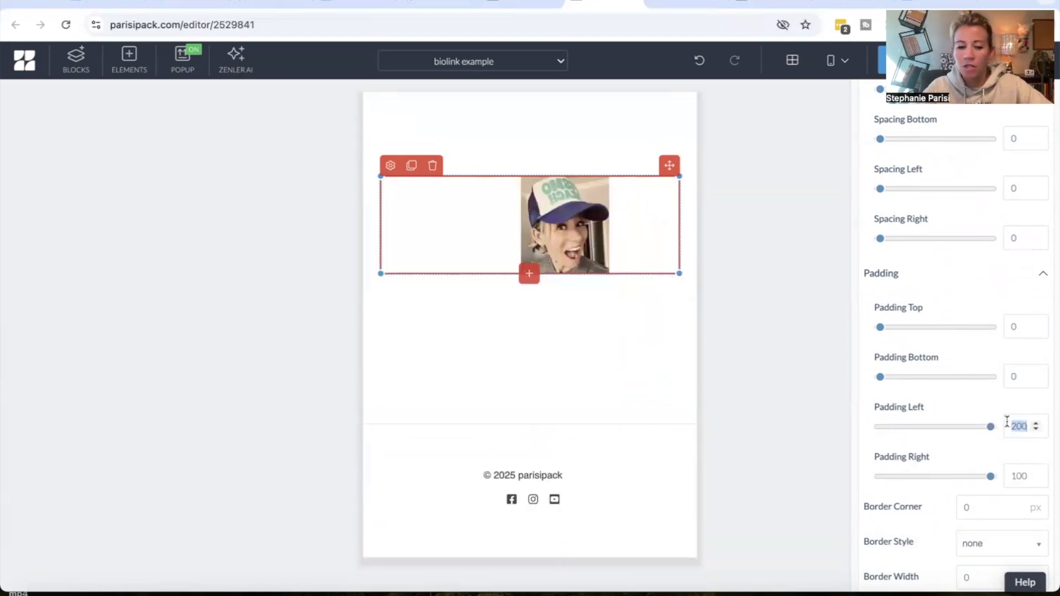
type("150")
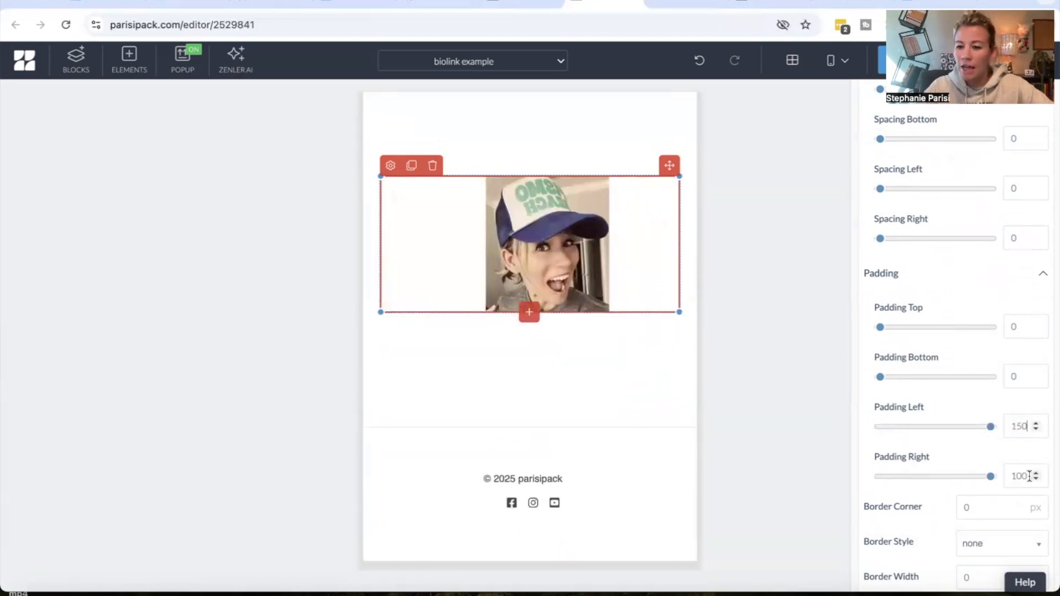
type("150")
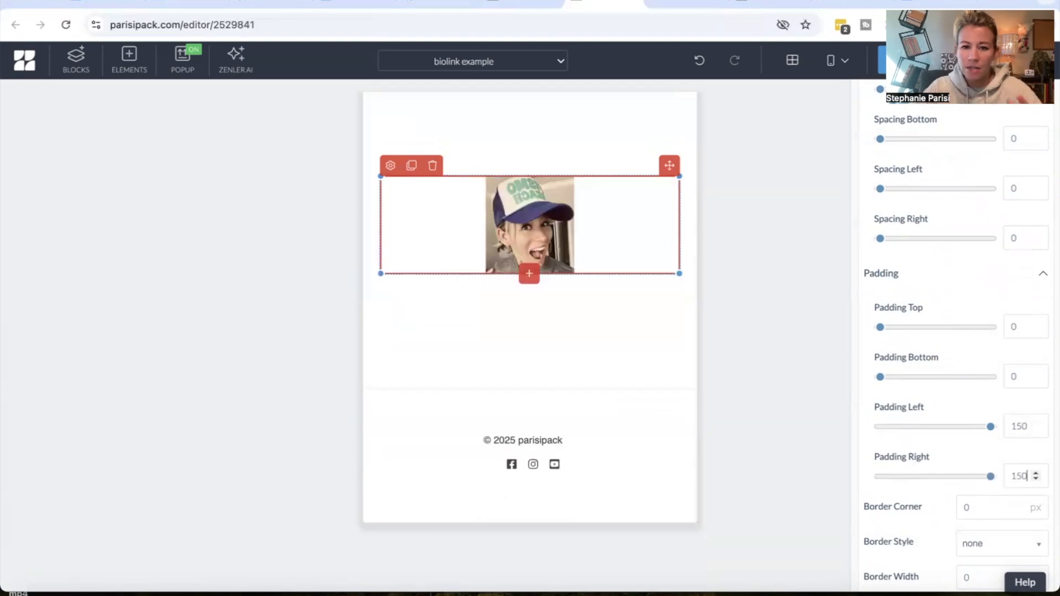
left_click(882, 67)
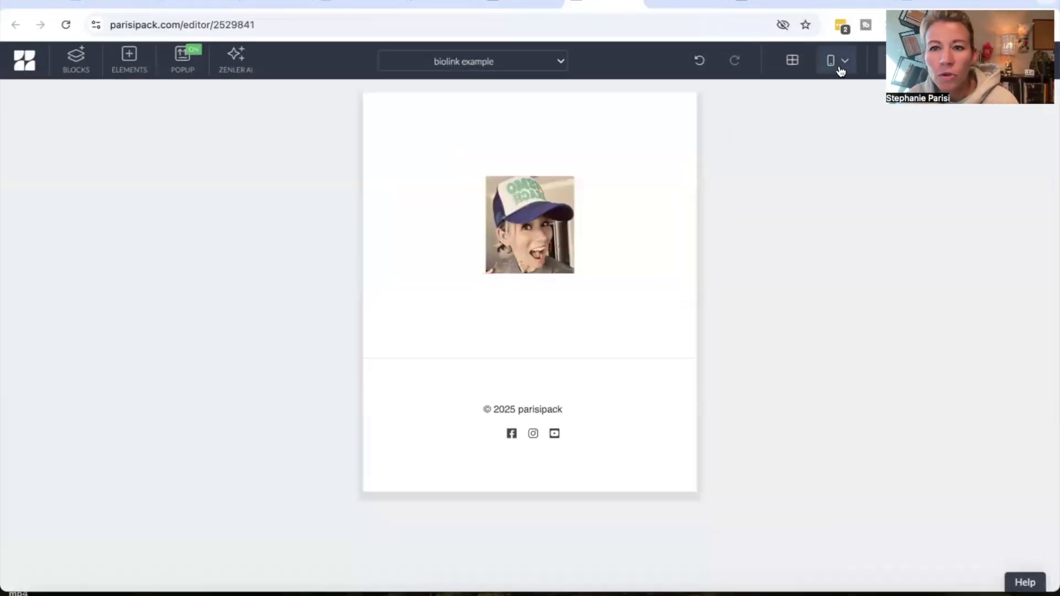
Return to desktop view and open the image's style settings applied to Desktop Only
left_click(838, 61)
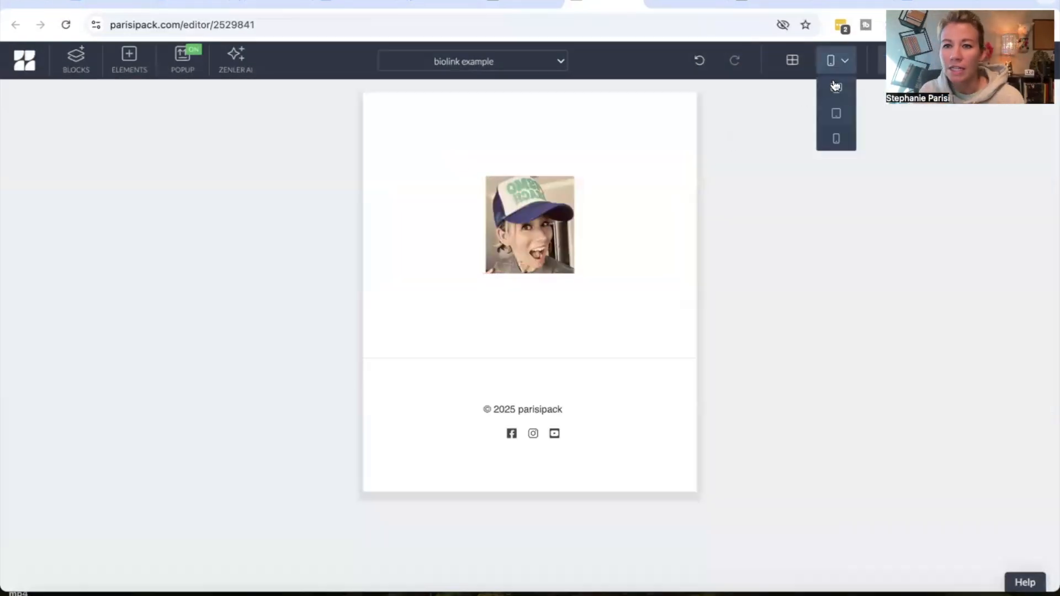
left_click(821, 87)
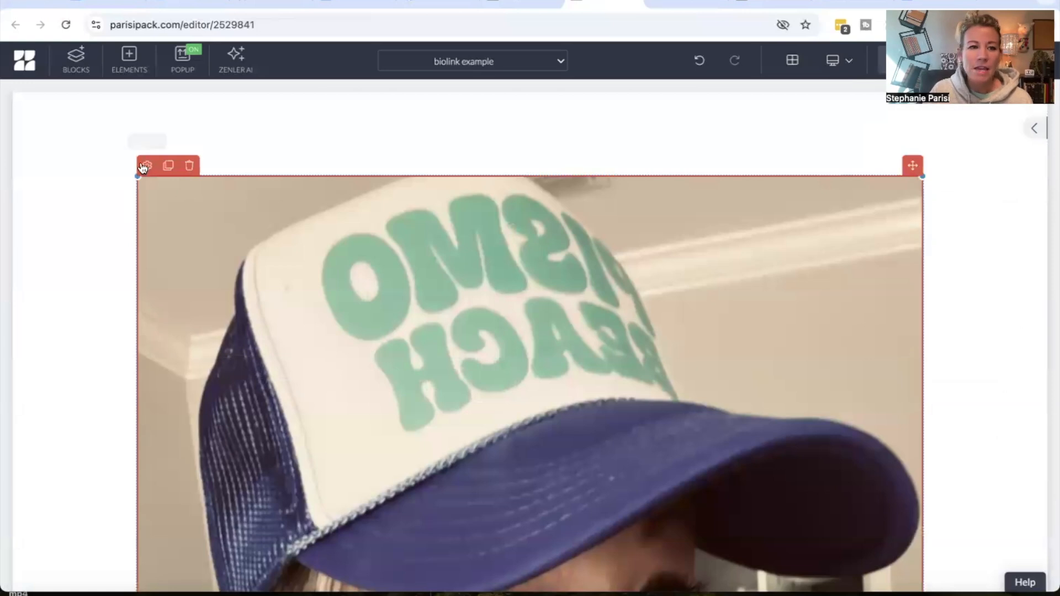
left_click(147, 165)
left_click(931, 209)
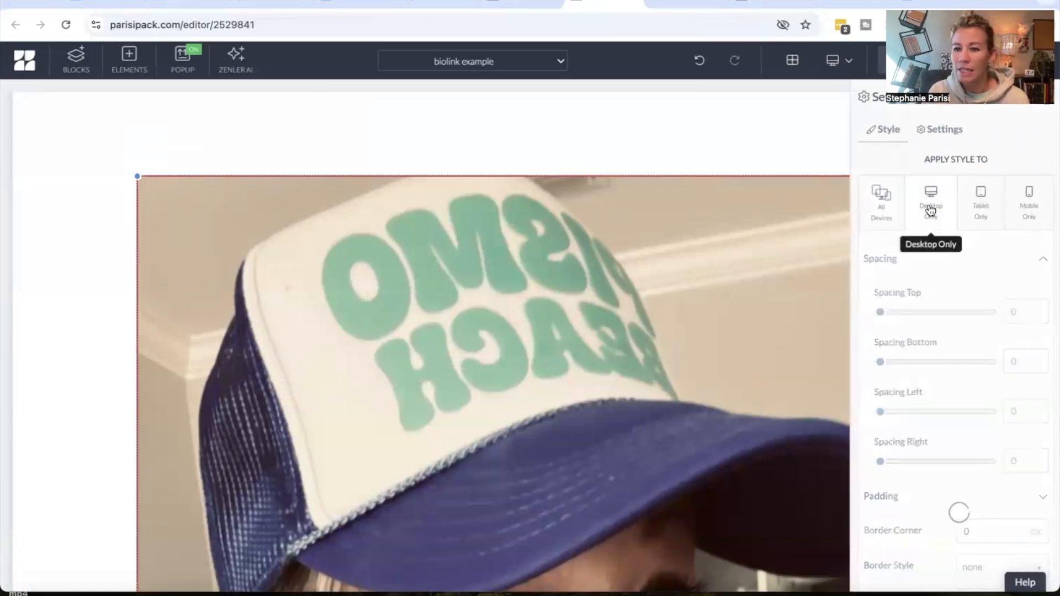
Set the image's desktop left and right padding to 400 and save the changes
scroll(906, 458, "down", 1)
left_click(906, 457)
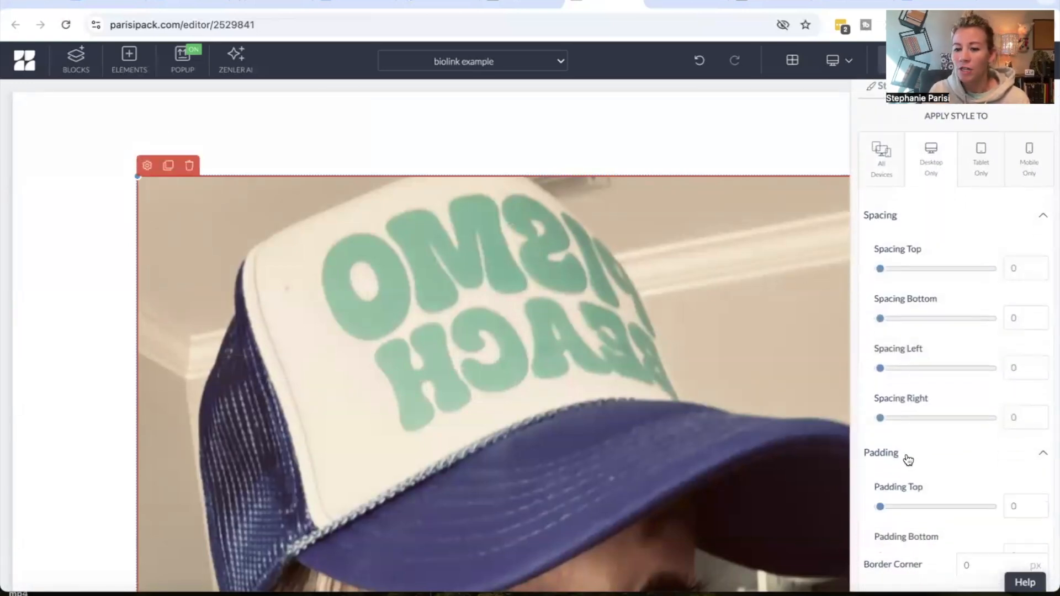
scroll(911, 462, "down", 4)
double_click(1017, 381)
type("400")
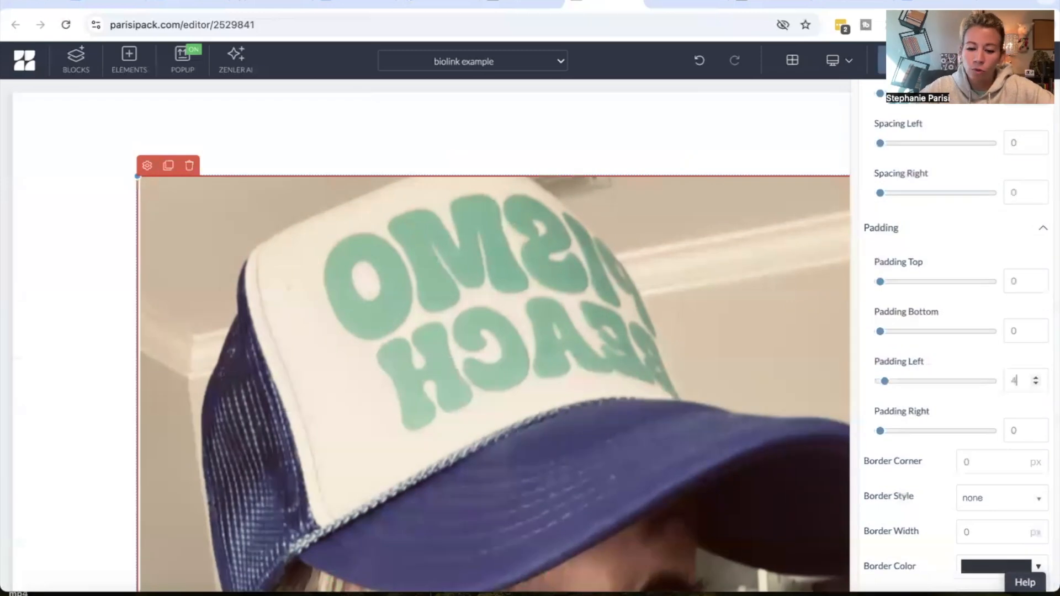
type("400")
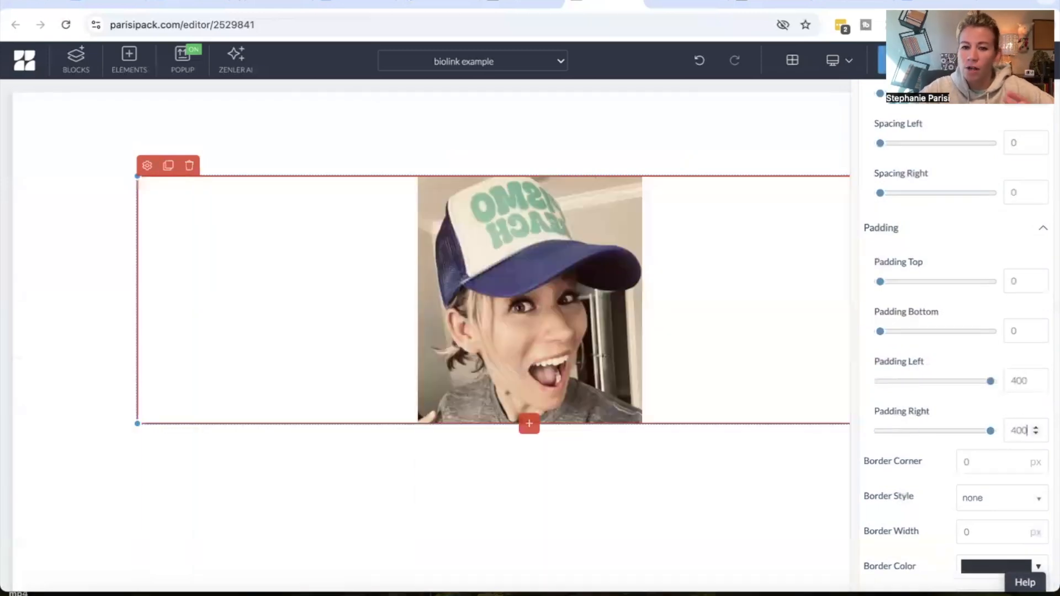
left_click(836, 509)
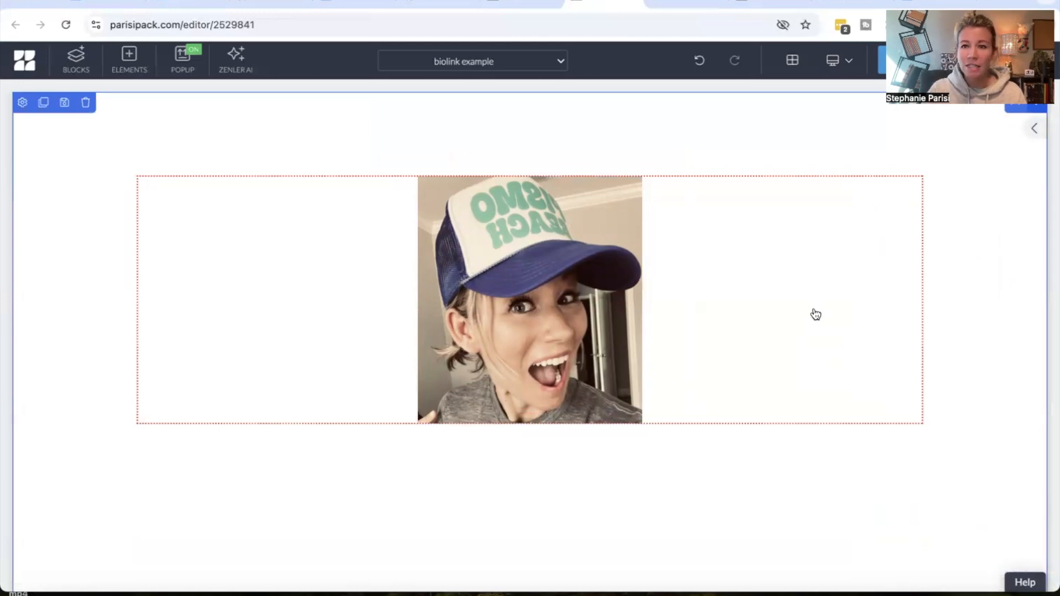
left_click(903, 60)
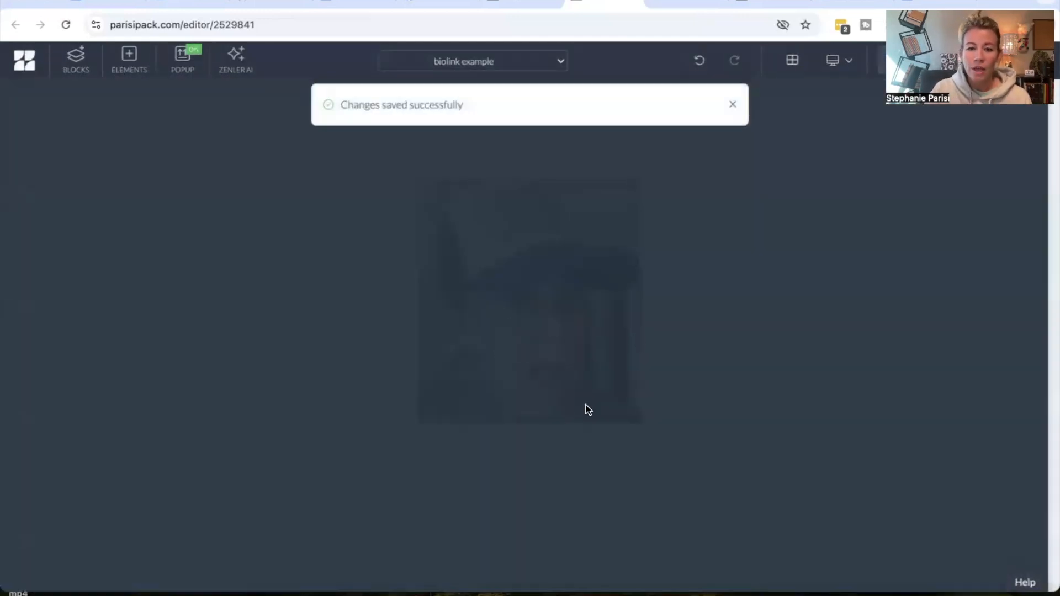
Shrink the row's bottom and top spacing by dragging its edges, then save the page
scroll(575, 488, "down", 4)
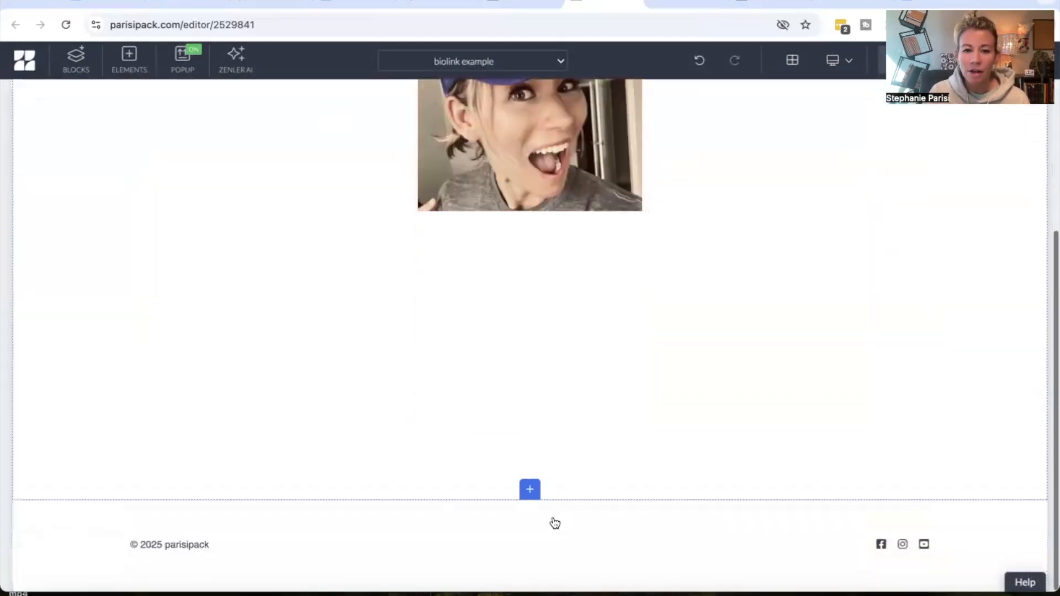
left_click_drag(554, 440, 556, 373)
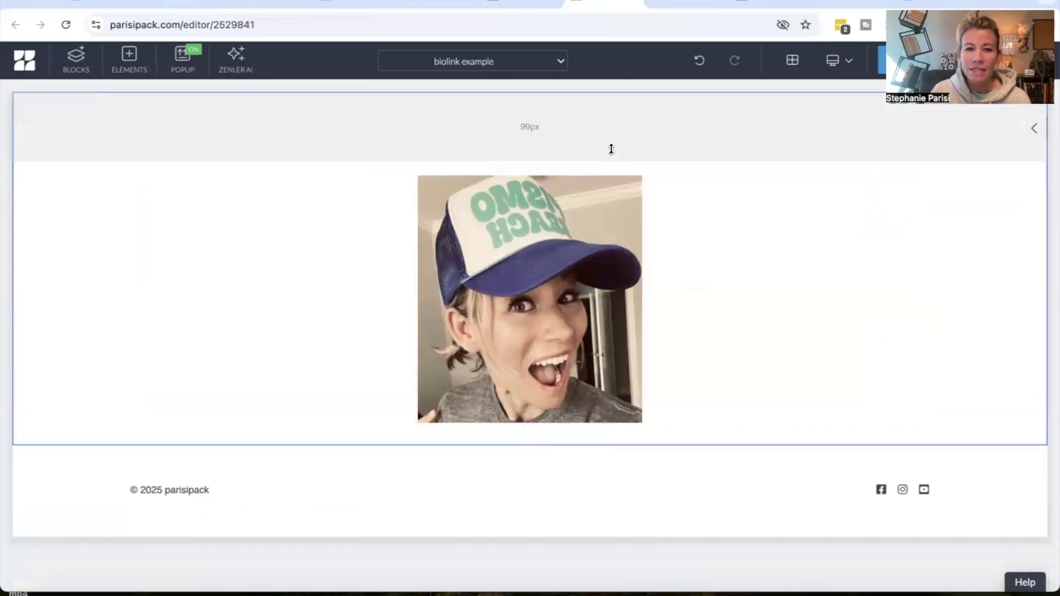
left_click_drag(610, 149, 612, 123)
left_click(880, 62)
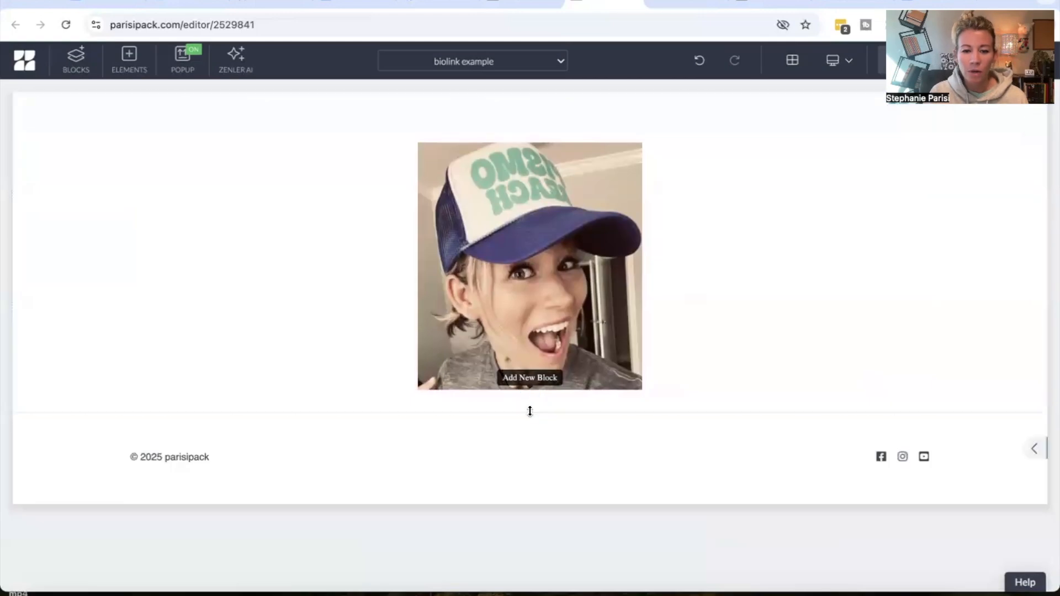
Turn off Apply Branding for the section below the profile photo
left_click(529, 406)
left_click(325, 275)
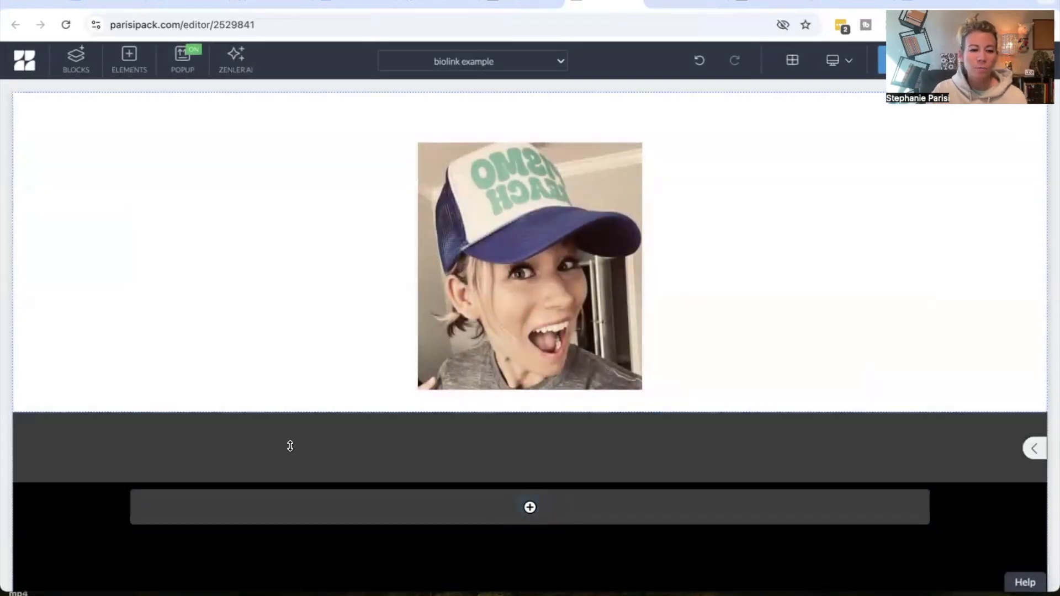
left_click(27, 426)
left_click(25, 423)
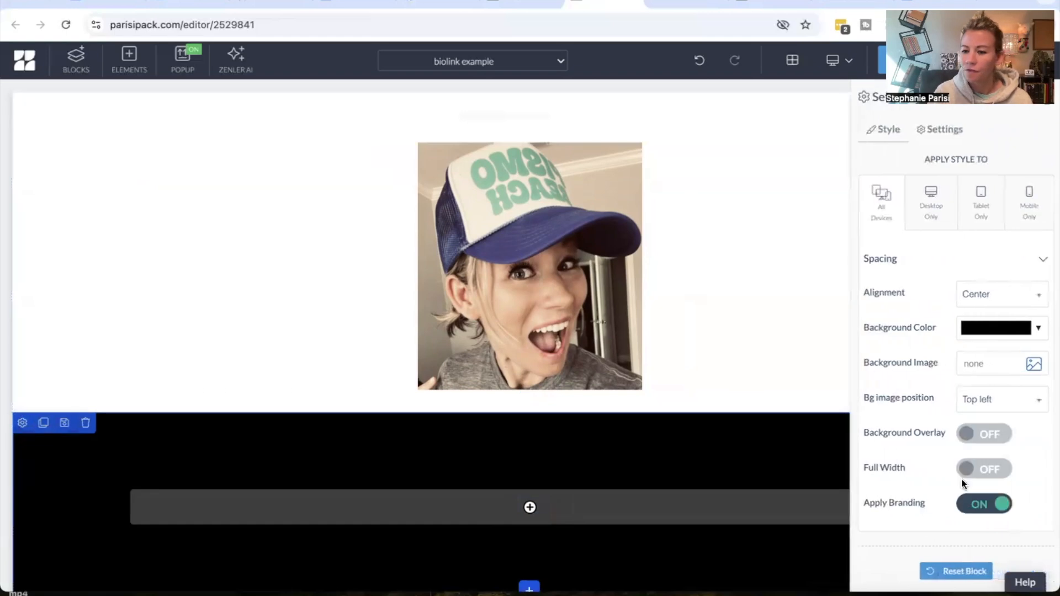
left_click(966, 505)
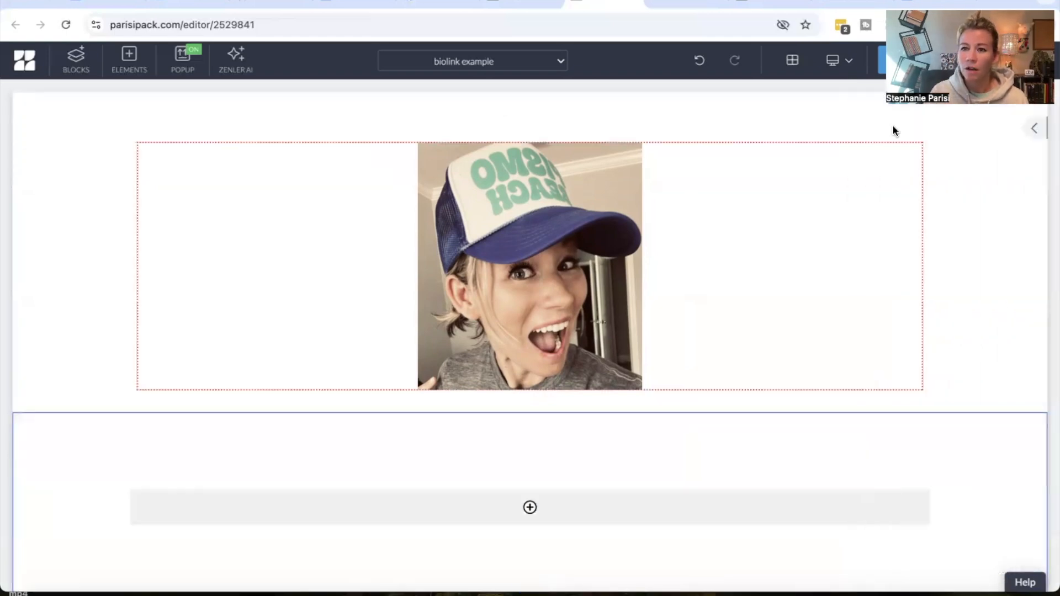
Add a full-width row to that section and insert a regular paragraph text element into it
left_click(884, 62)
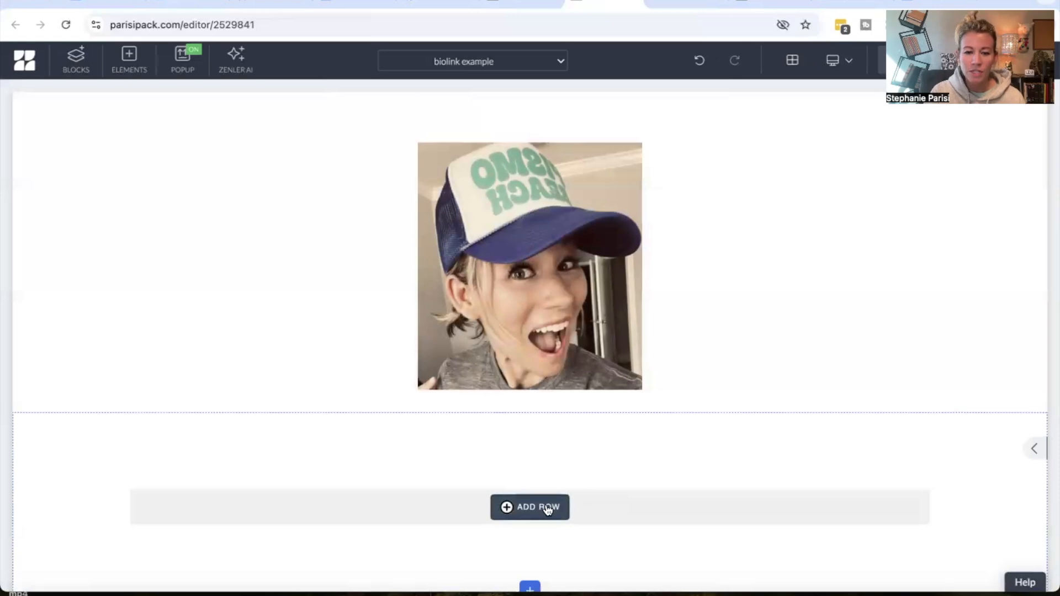
left_click(547, 508)
left_click(145, 180)
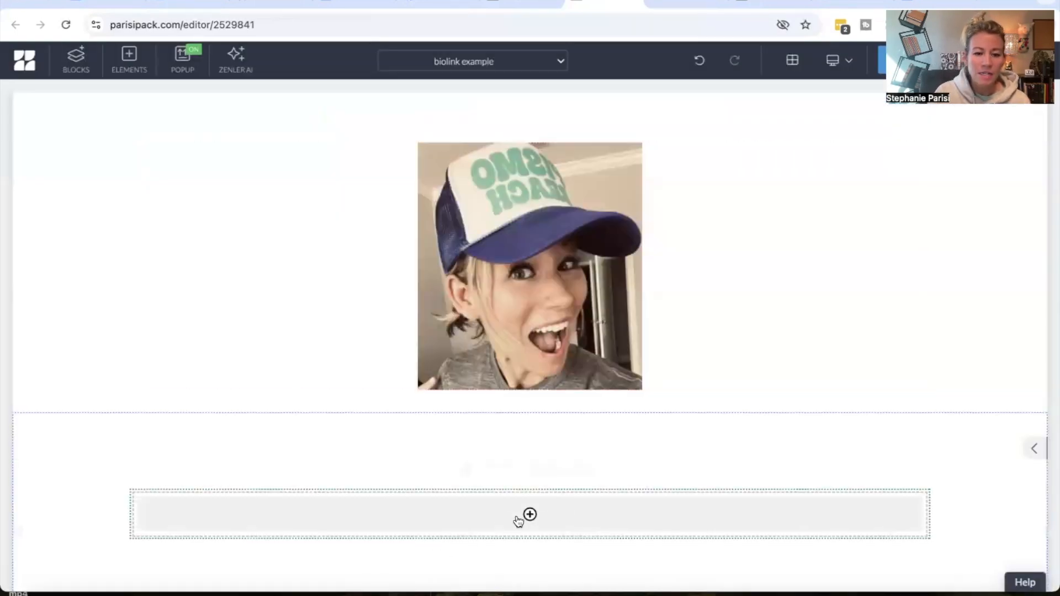
left_click(529, 514)
left_click(88, 358)
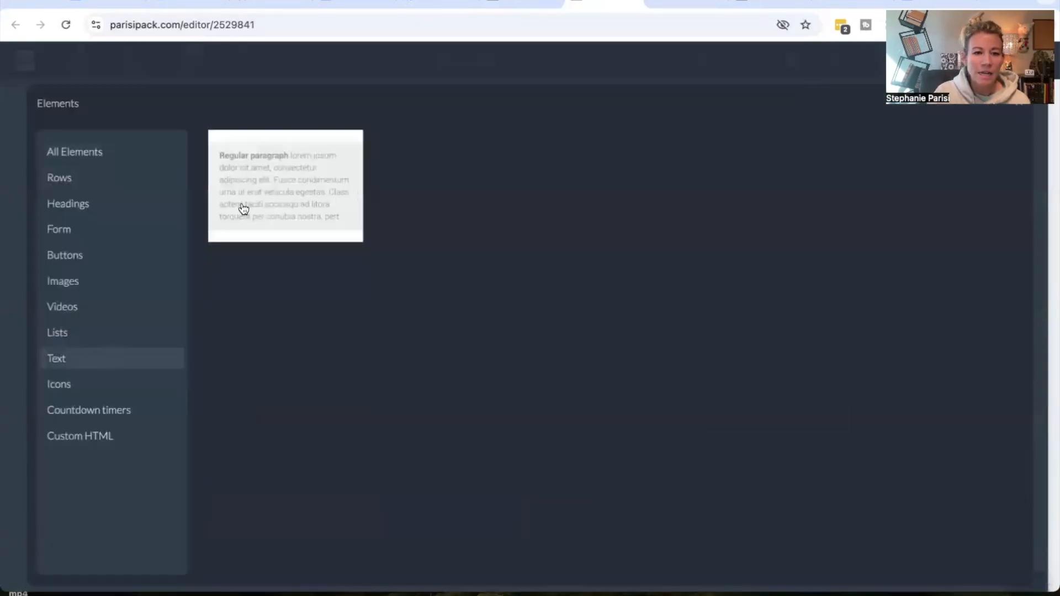
left_click(243, 209)
left_click(575, 406)
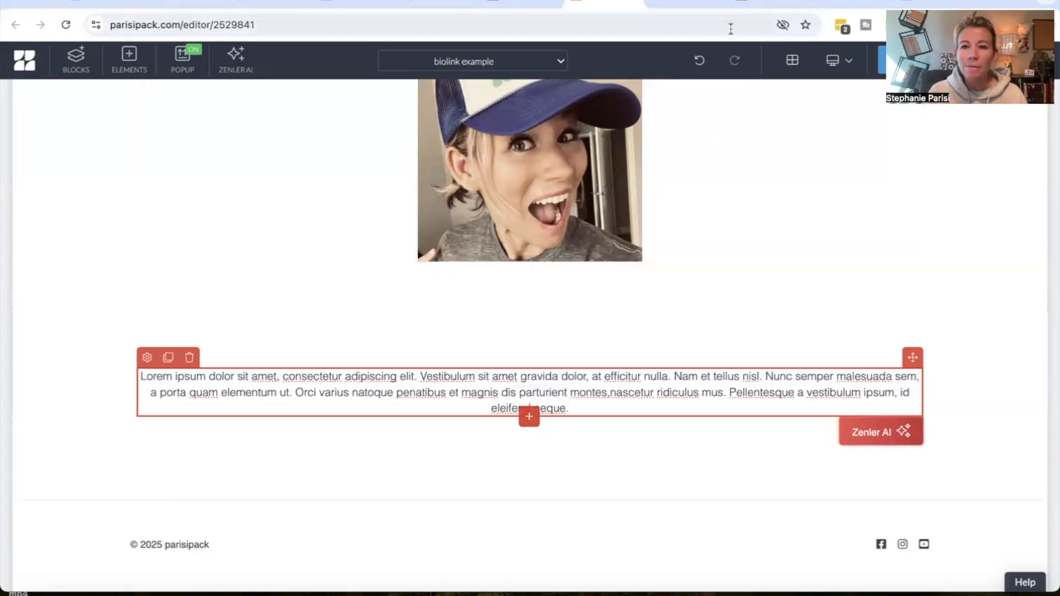
Switch to the live bio page tab and review its newsletter text, signup form and link buttons, then return to the editor
left_click(760, 2)
scroll(639, 318, "down", 4)
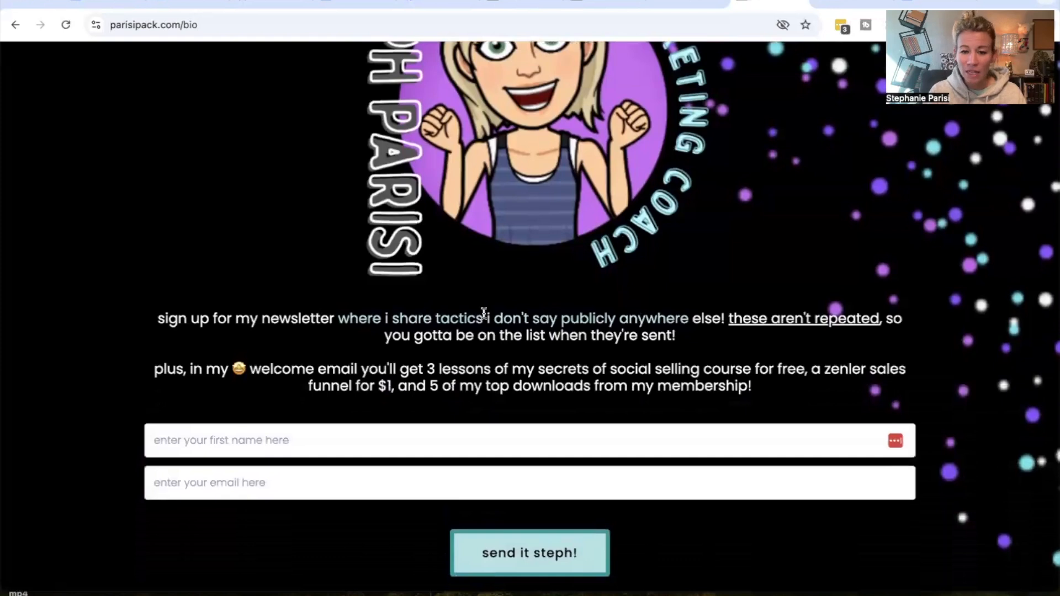
left_click_drag(471, 318, 711, 335)
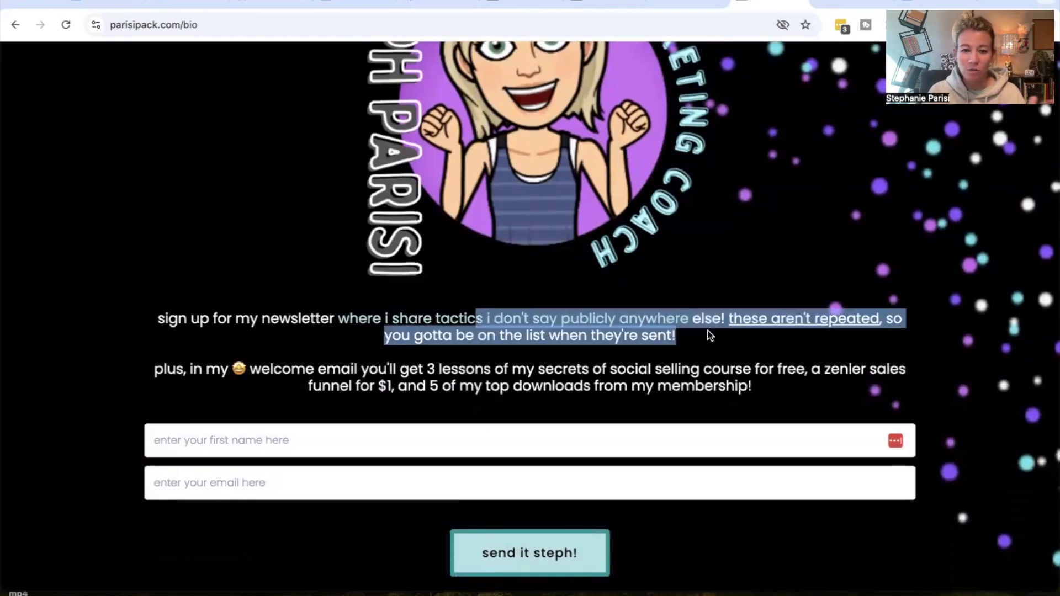
left_click(663, 332)
left_click_drag(378, 369, 752, 387)
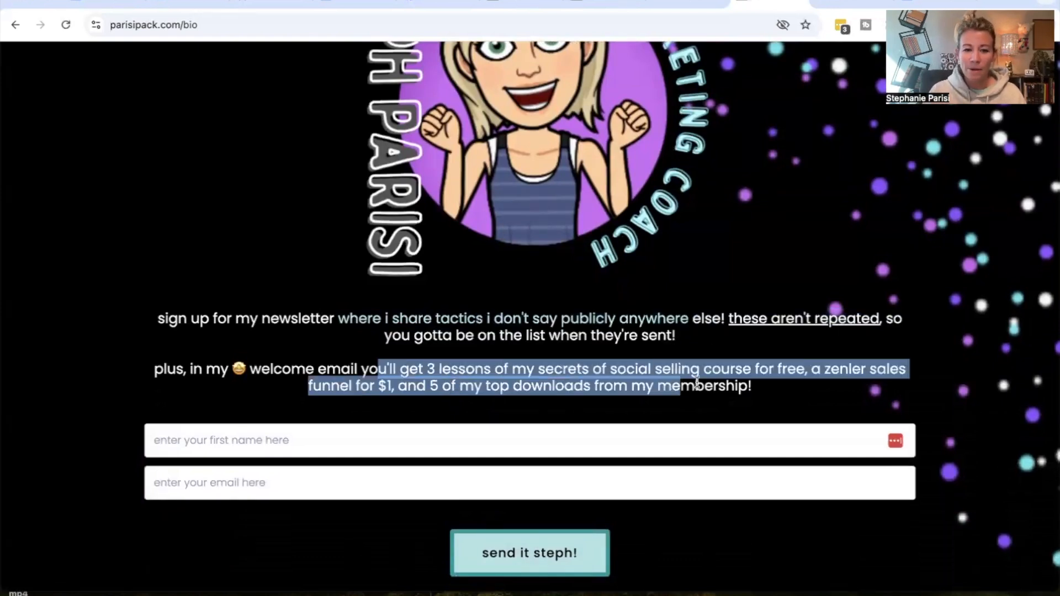
scroll(712, 410, "down", 2)
scroll(711, 409, "down", 7)
scroll(711, 409, "up", 8)
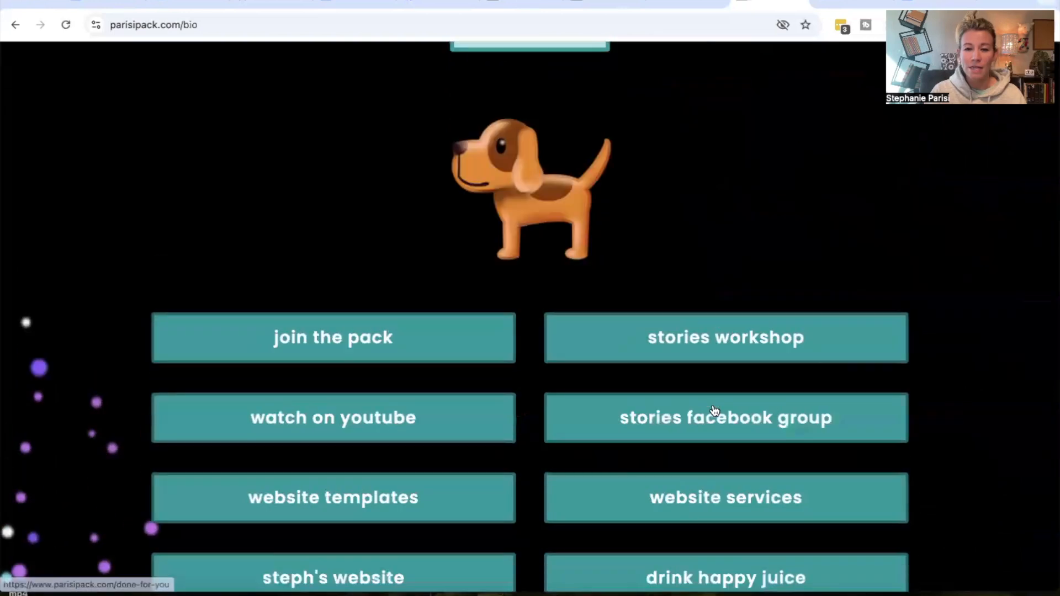
left_click(580, 7)
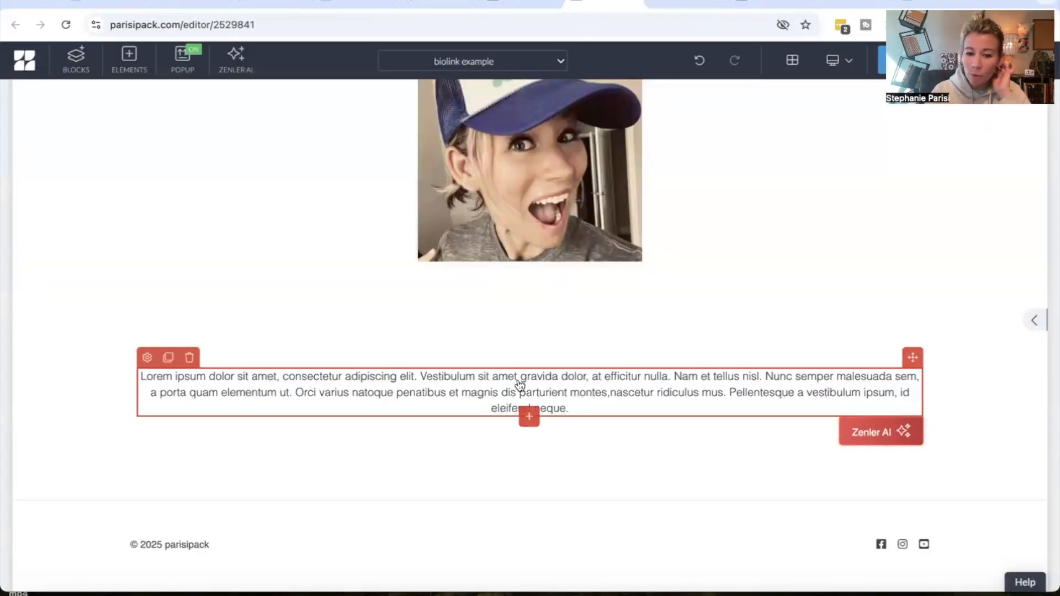
Add a form element with name and email fields below the paragraph
left_click(530, 418)
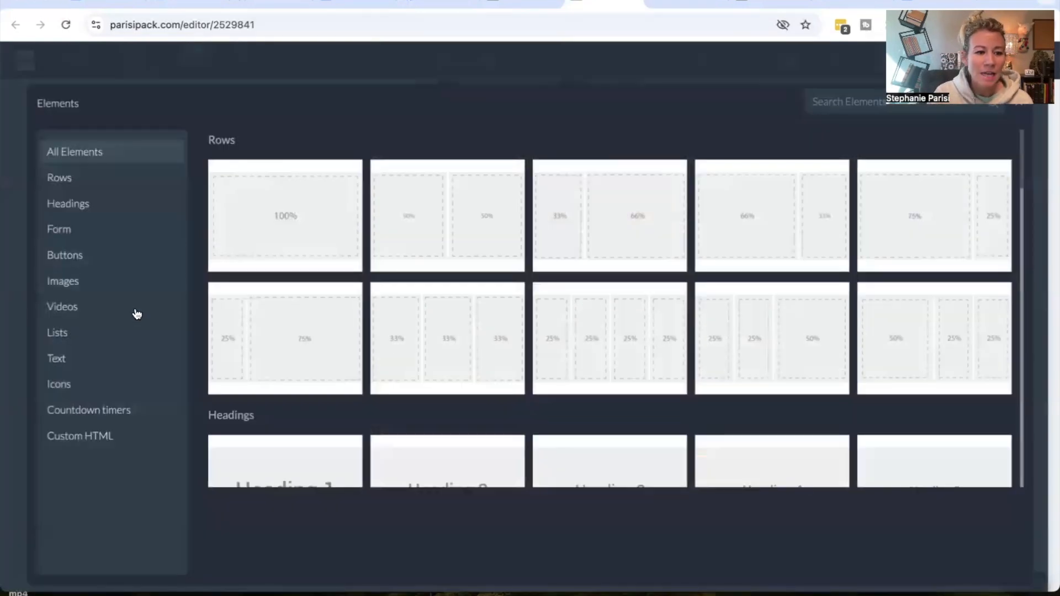
left_click(143, 232)
left_click(298, 209)
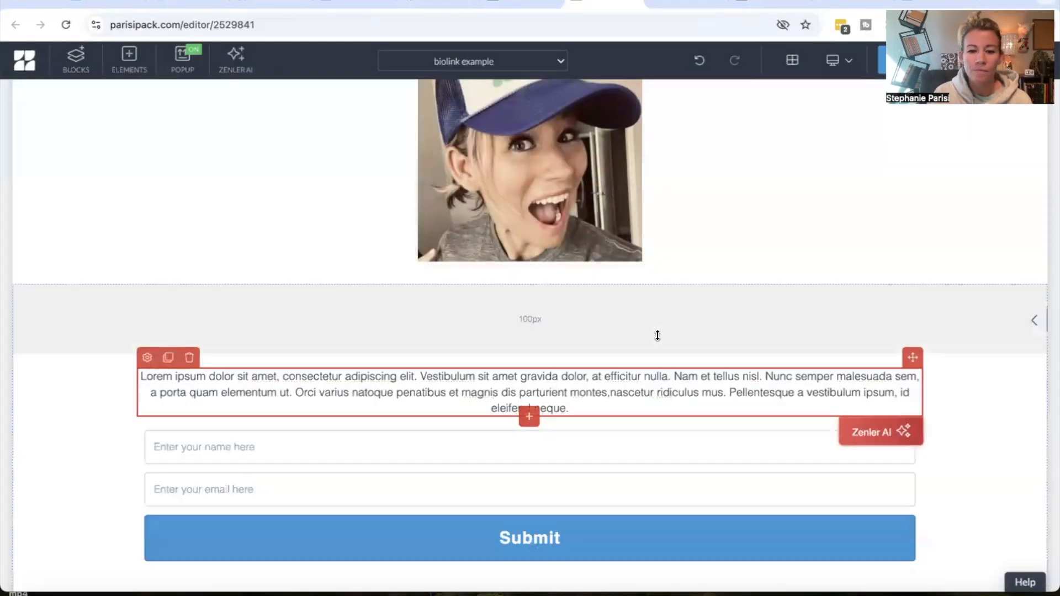
Change the form's submit button design to Outline Button
scroll(648, 336, "down", 3)
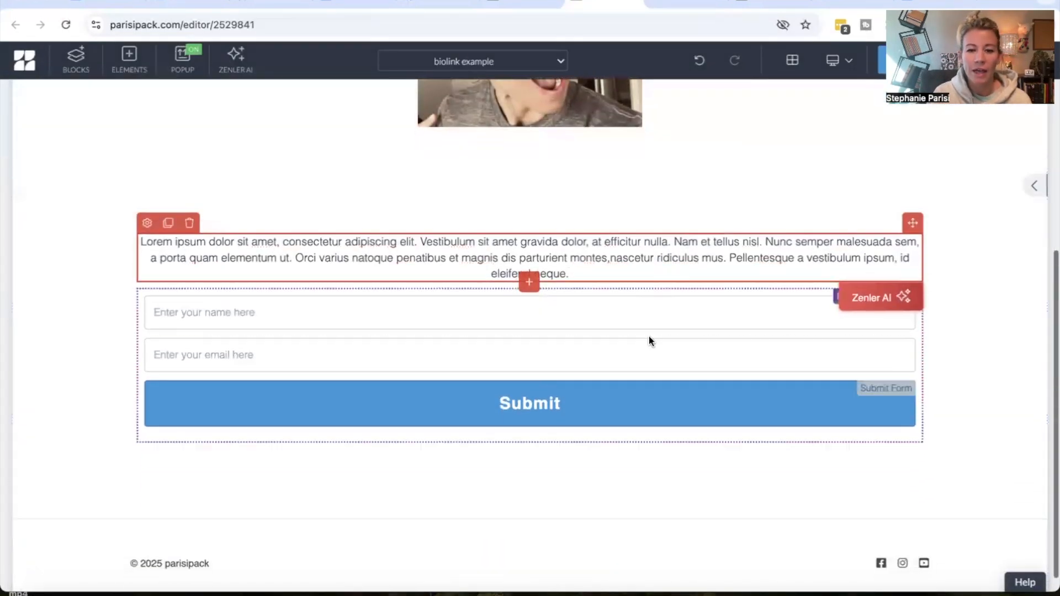
left_click(505, 406)
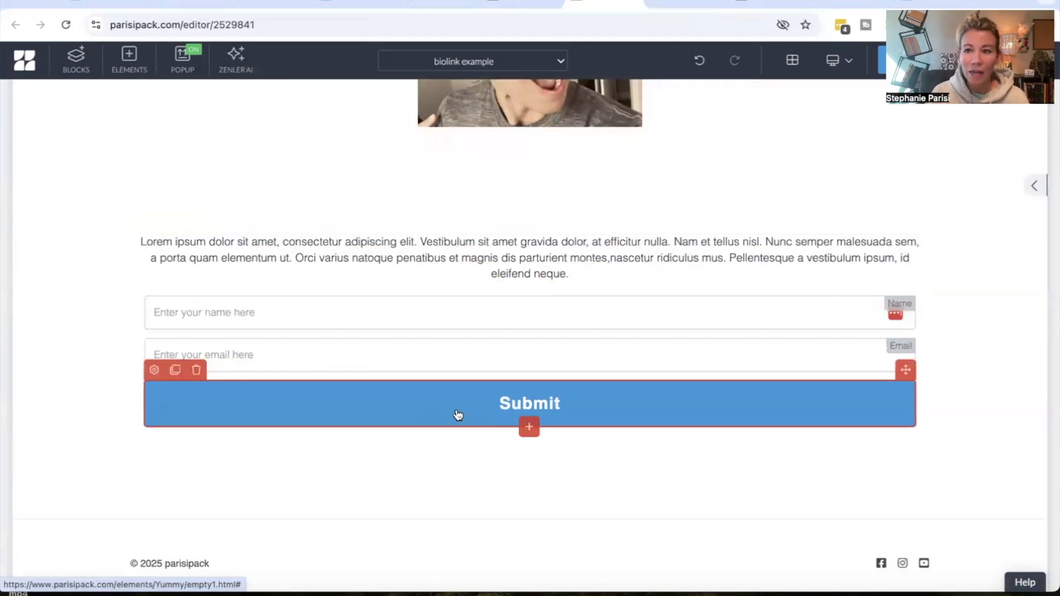
left_click(154, 370)
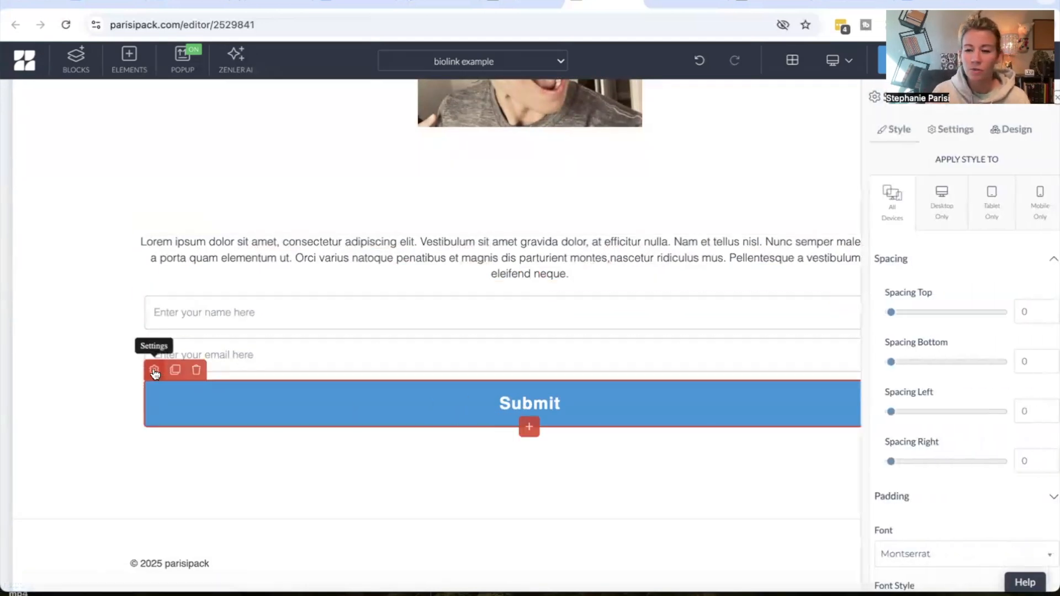
left_click(1001, 130)
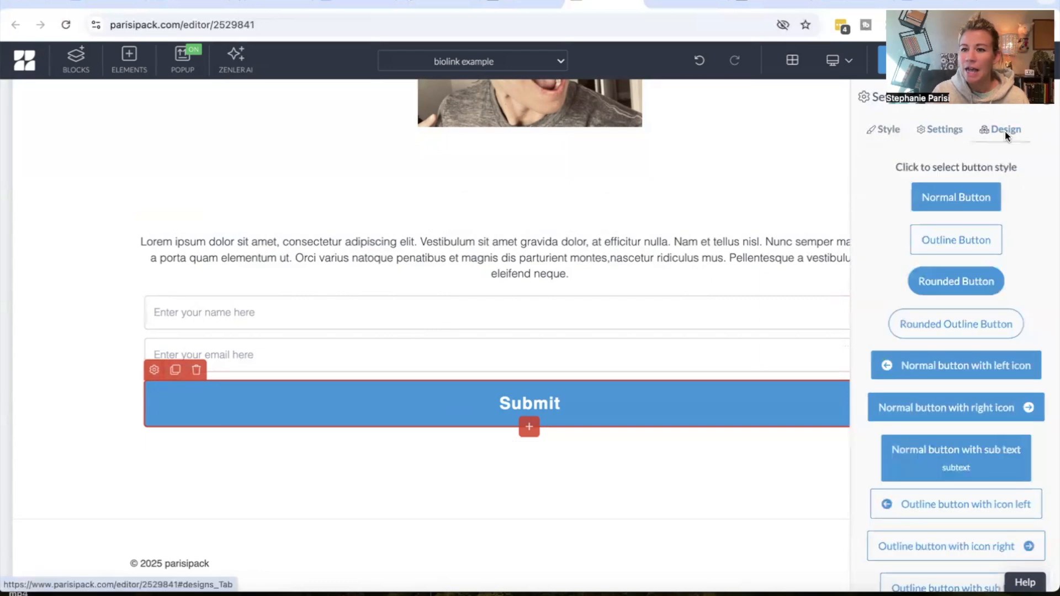
left_click(940, 245)
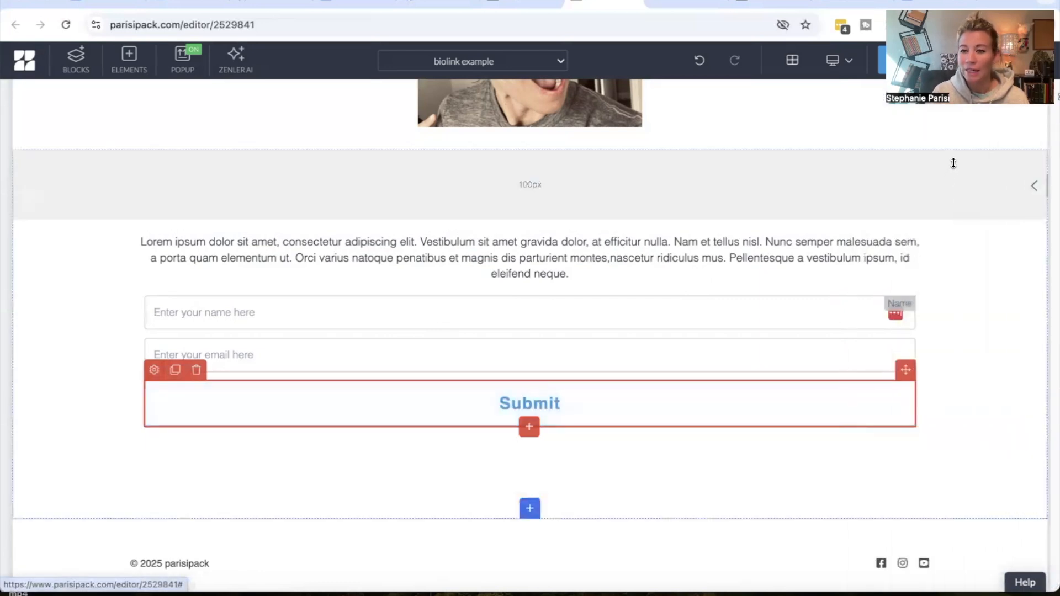
Set the submit button's text color and border color to black
left_click(155, 371)
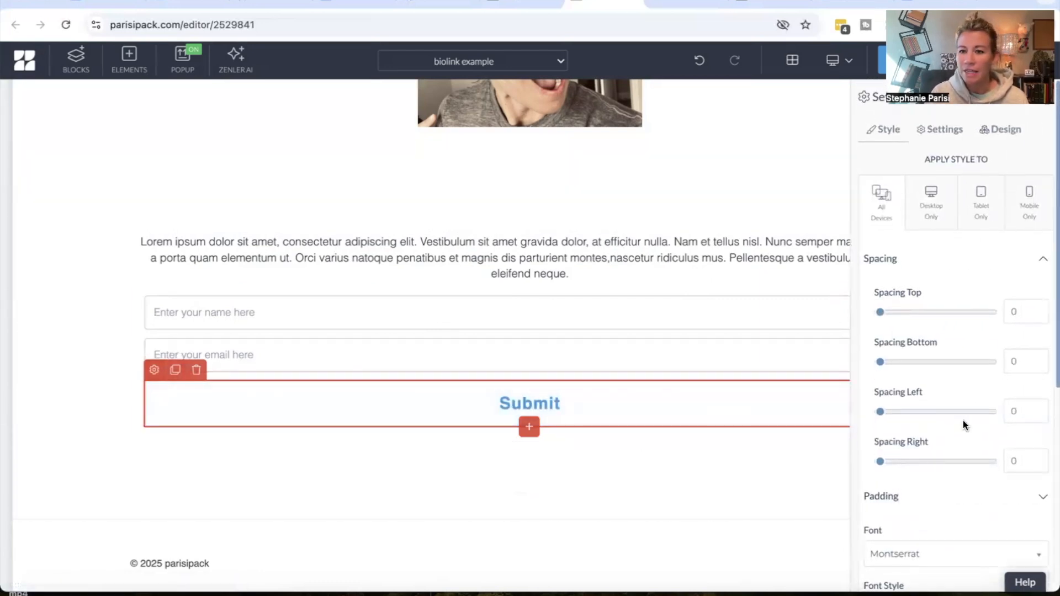
scroll(963, 420, "down", 6)
left_click(979, 415)
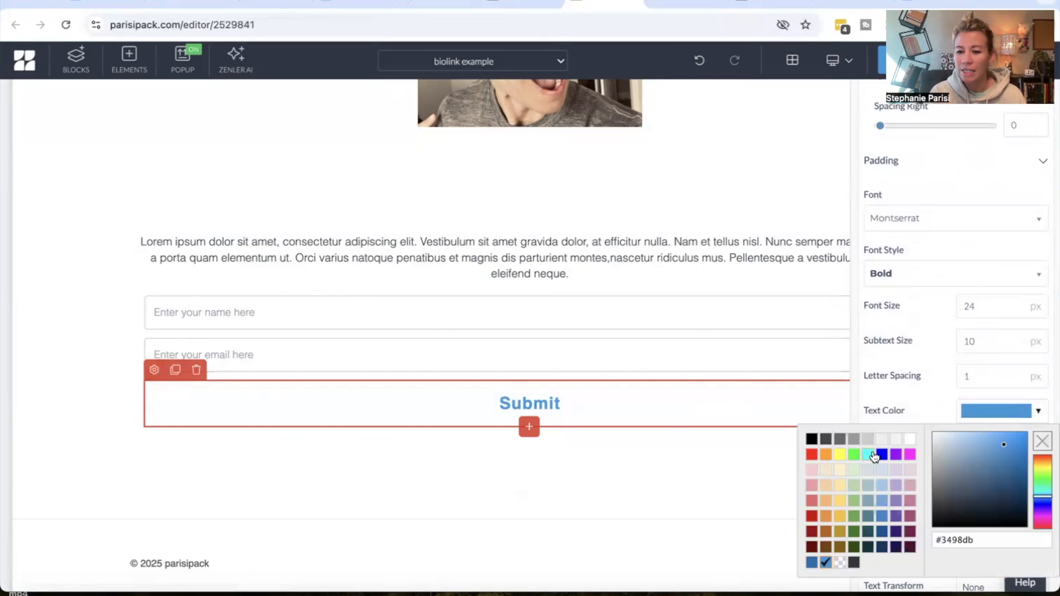
left_click(810, 439)
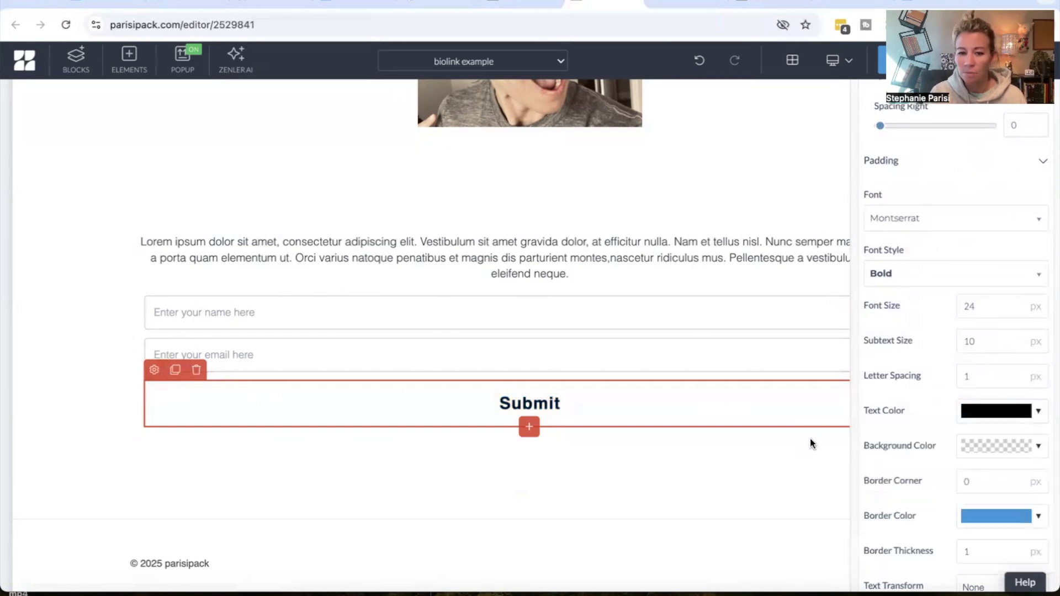
left_click(992, 517)
left_click(811, 365)
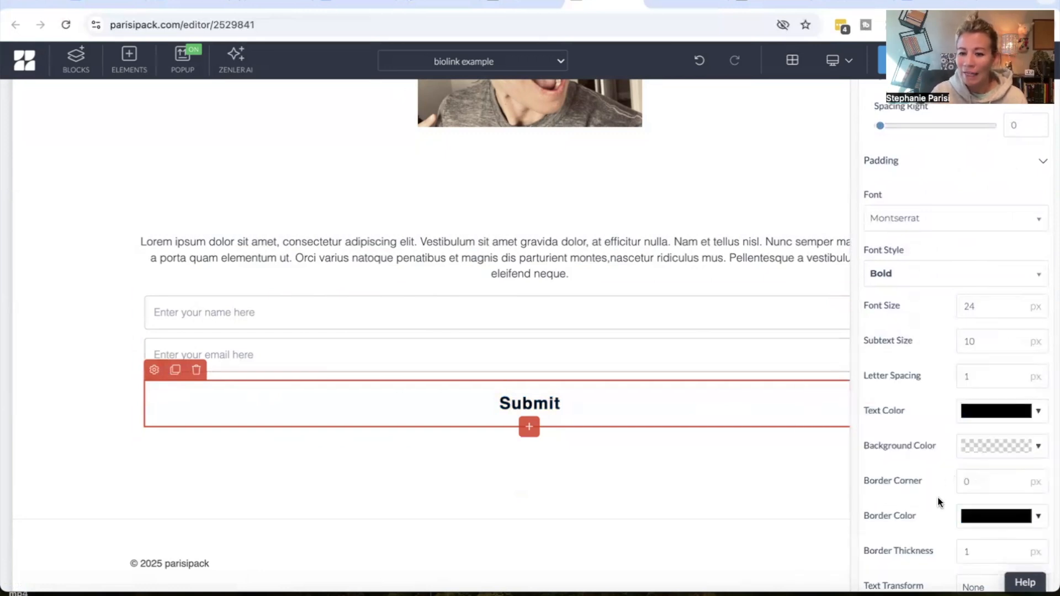
Set the submit button's width to Normal
scroll(939, 502, "down", 2)
left_click(973, 566)
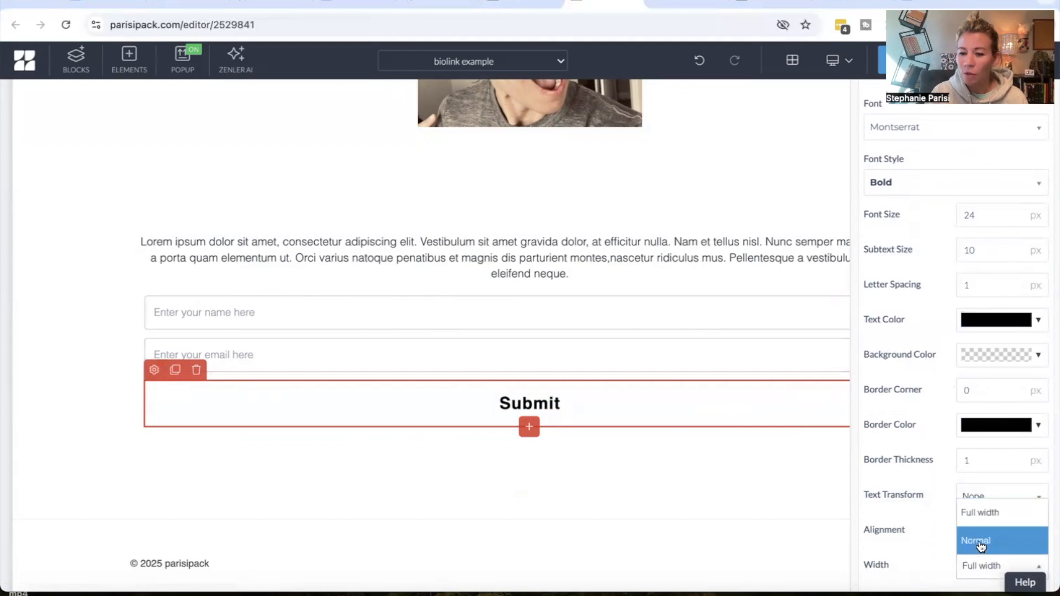
left_click(980, 545)
left_click(731, 419)
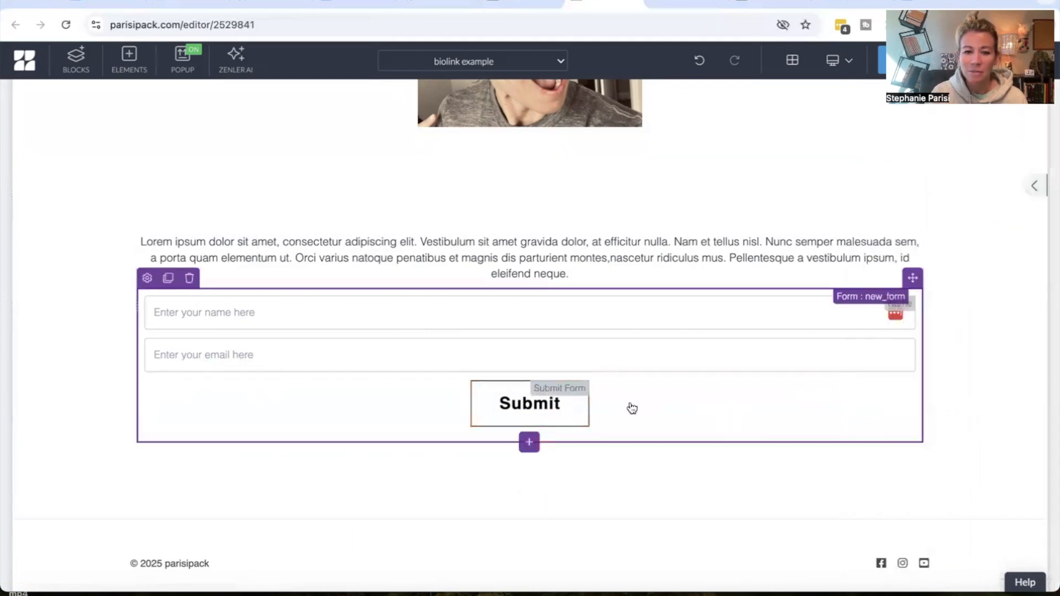
Change the submit button's text to YES I WANT IT!
left_click(516, 406)
left_click(481, 371)
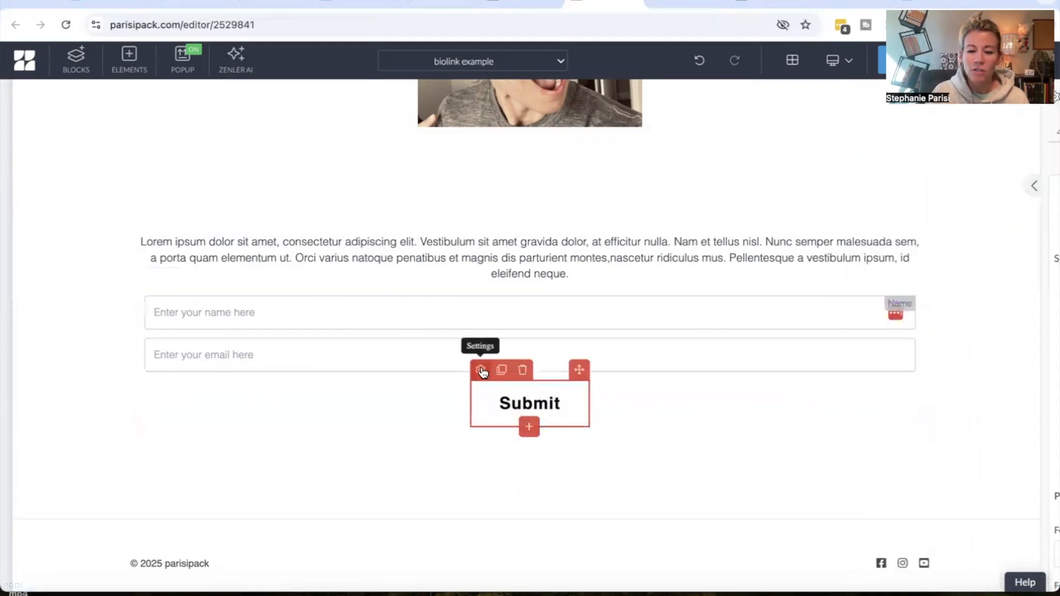
left_click(942, 130)
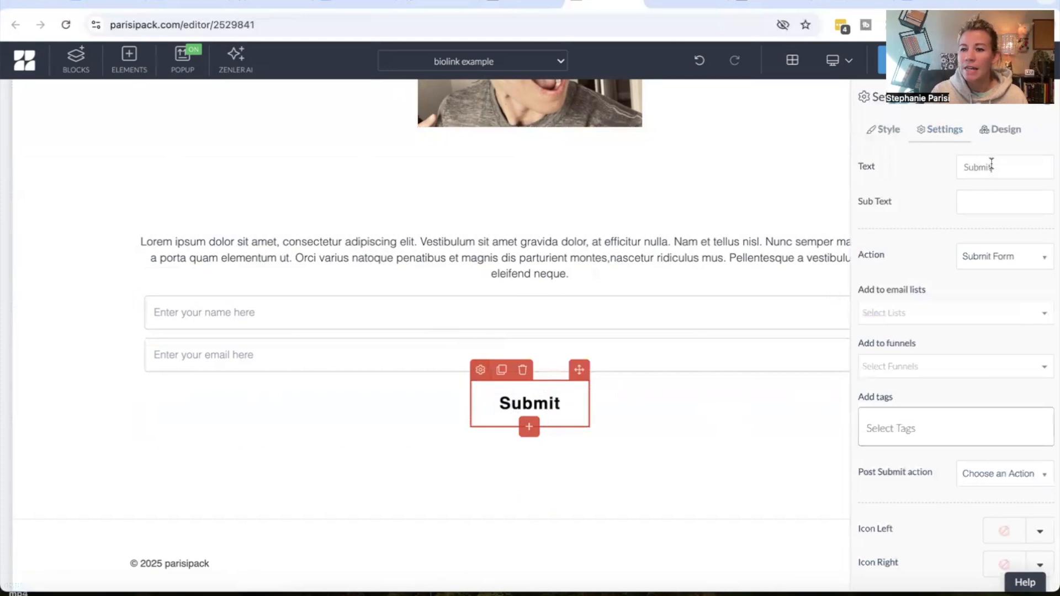
left_click_drag(991, 164, 926, 164)
type("YES I W")
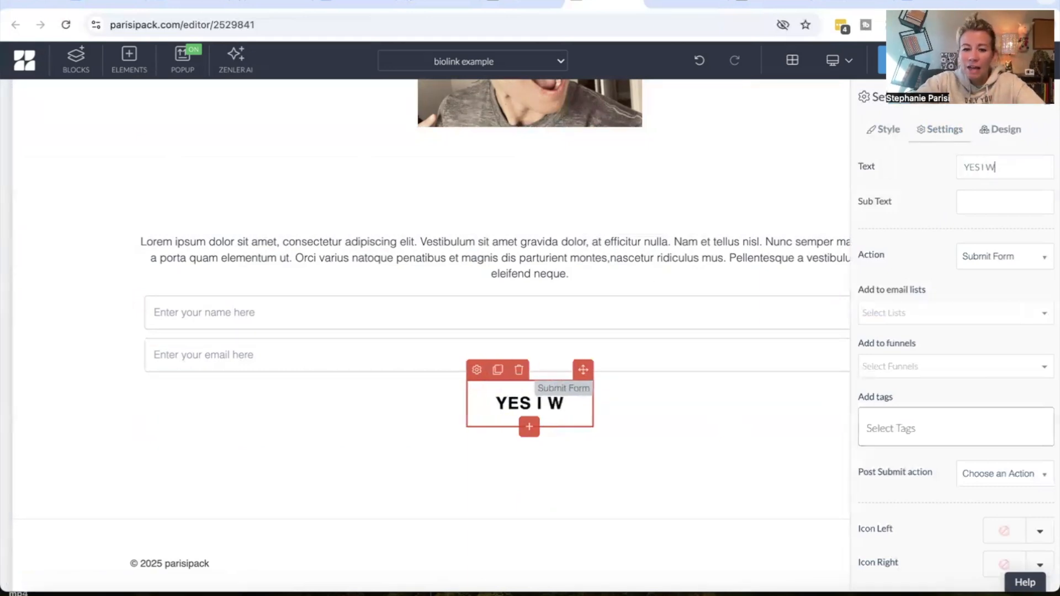
type("ANT IT!")
Set the submit button's font to Poppins
left_click(885, 130)
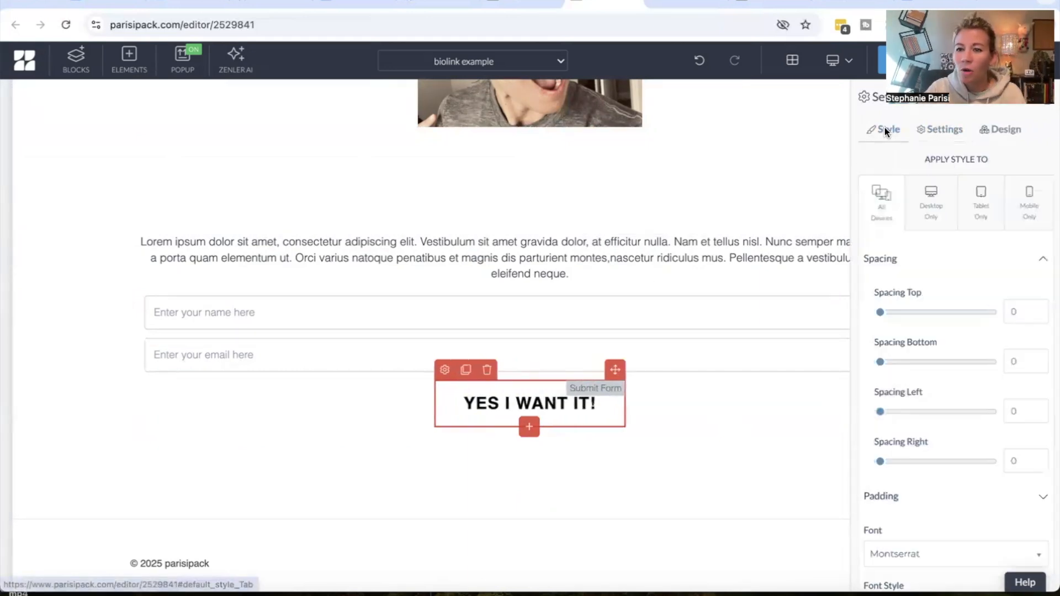
scroll(933, 370, "down", 5)
left_click(945, 303)
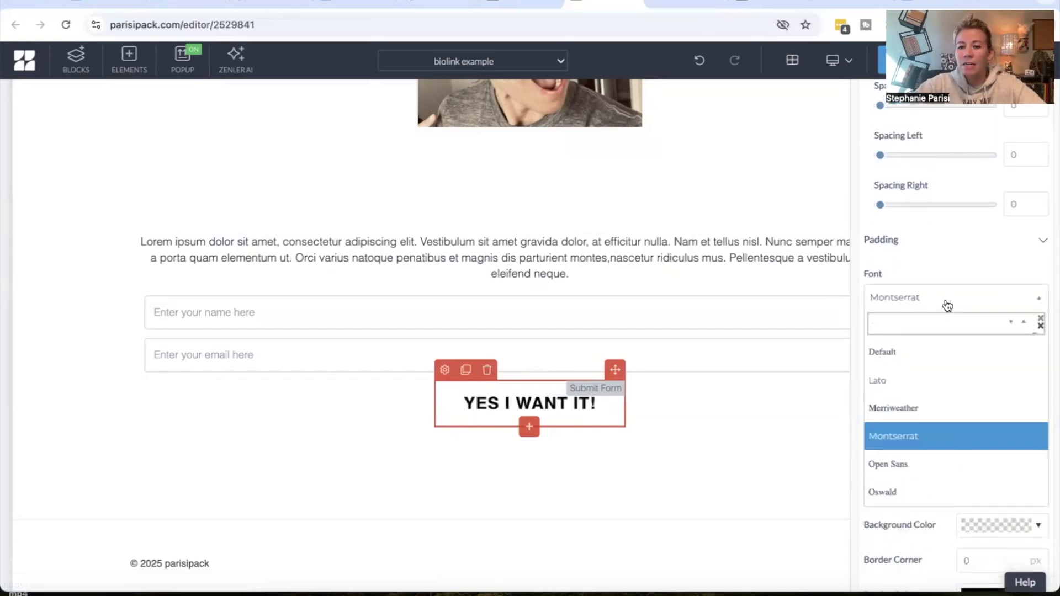
type("pop")
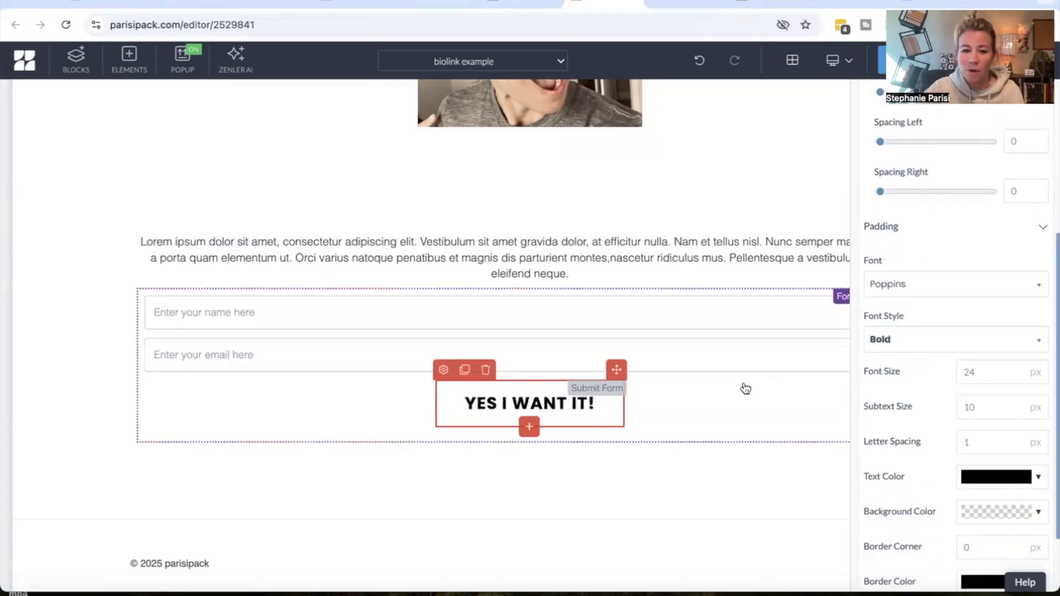
left_click(744, 390)
Set the submit button's font style to Medium
left_click(590, 402)
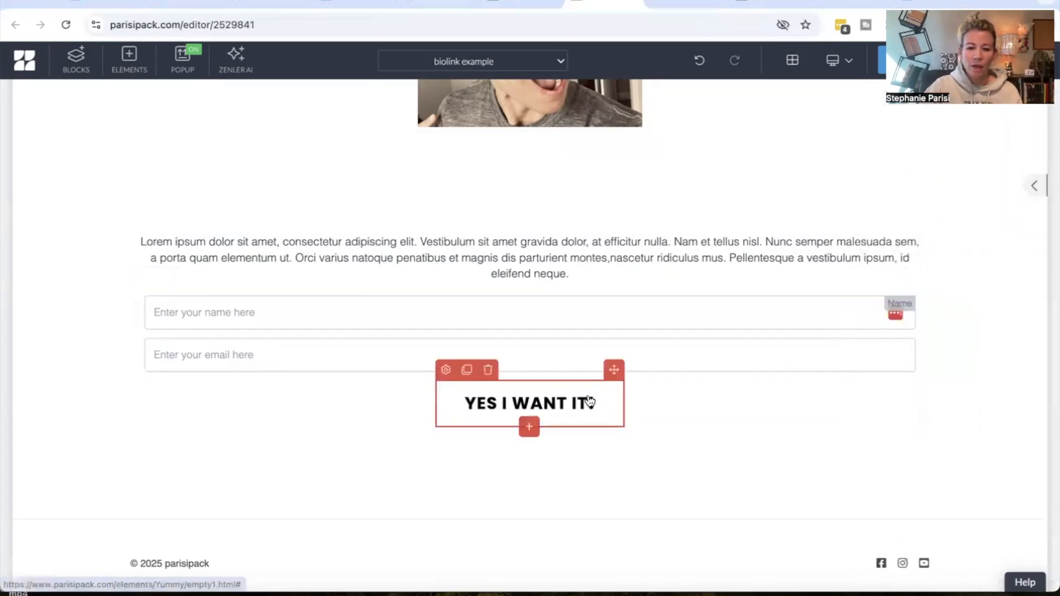
left_click(446, 369)
scroll(890, 395, "down", 3)
left_click(894, 467)
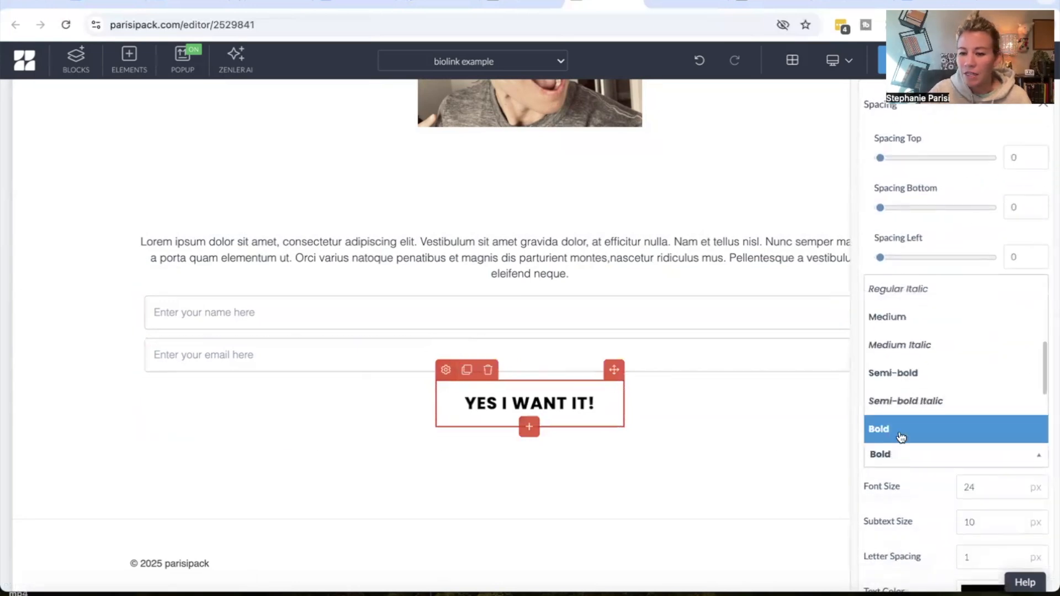
left_click(930, 319)
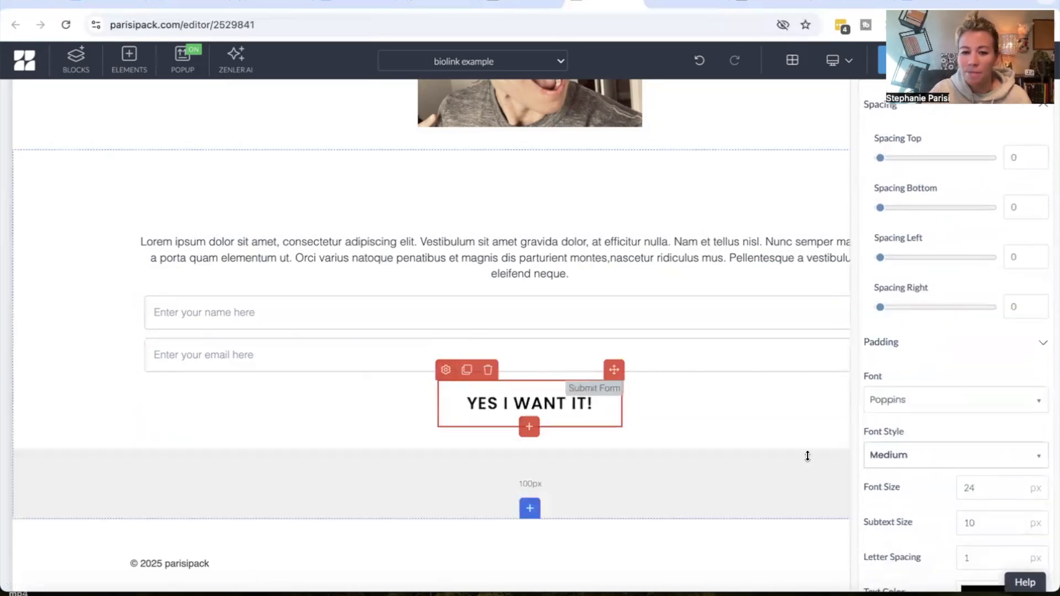
Reduce the submit button's font size to 21 px
scroll(952, 462, "down", 2)
left_click(1015, 394)
left_click(1015, 393)
left_click(1014, 393)
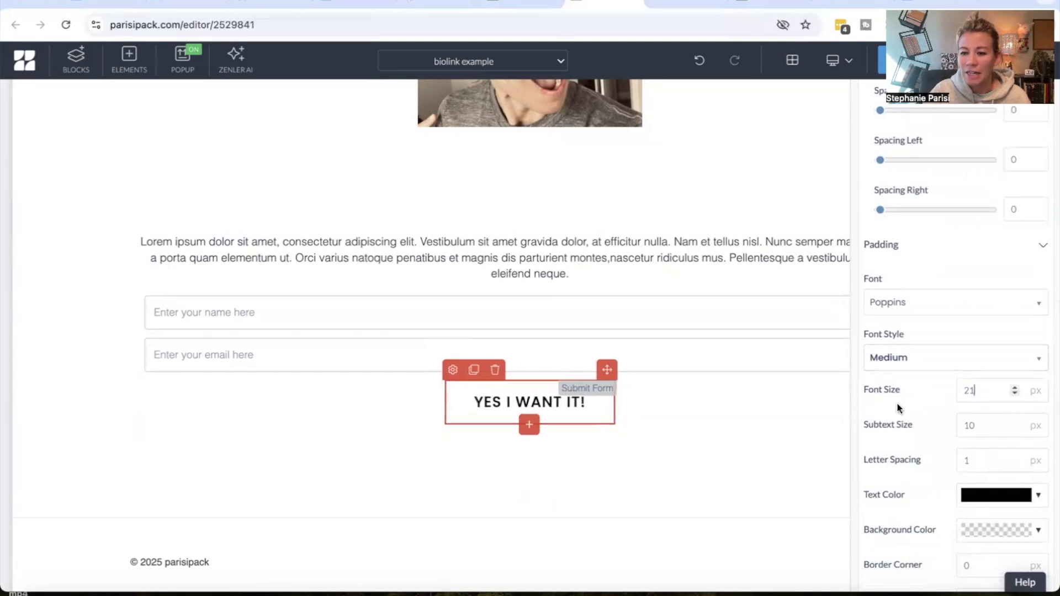
Set the submit button's letter spacing to 0 and save the page
left_click(1015, 465)
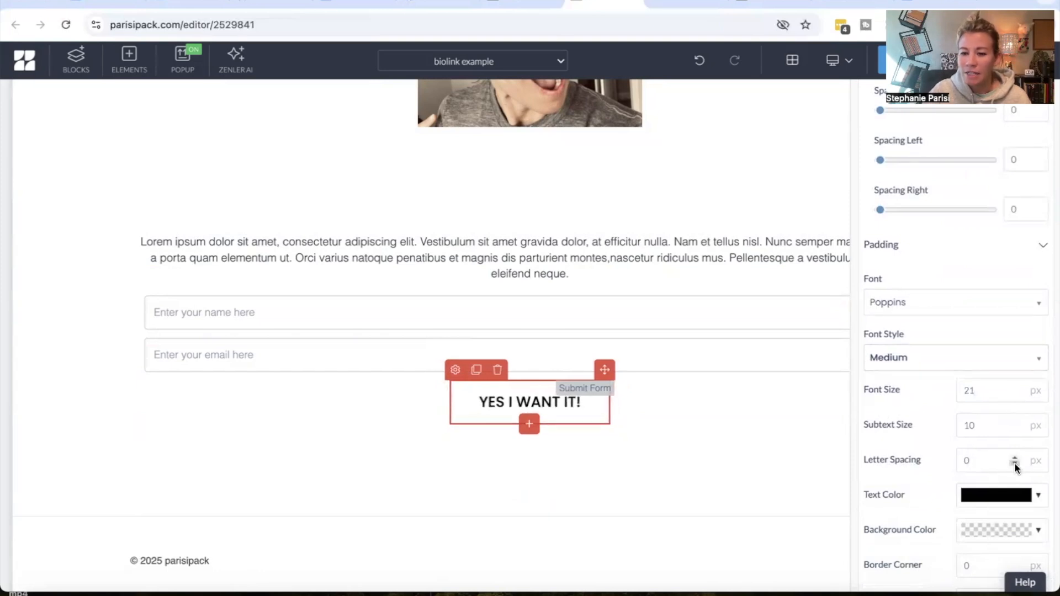
left_click(839, 439)
left_click(881, 58)
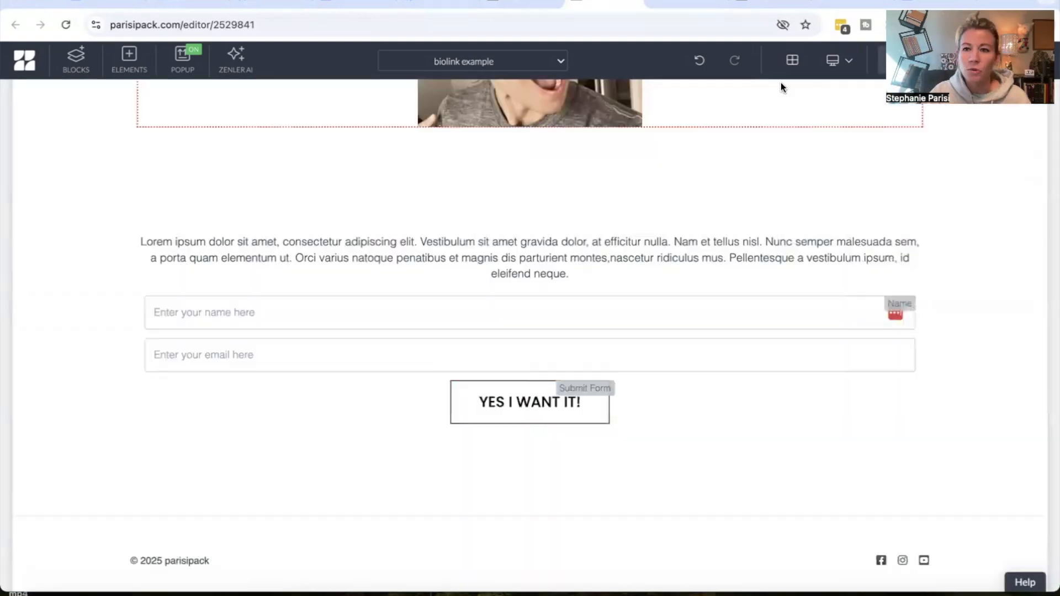
Switch the editor to the mobile view and reduce the gap above the intro text
scroll(610, 395, "up", 4)
scroll(660, 404, "down", 3)
left_click(838, 59)
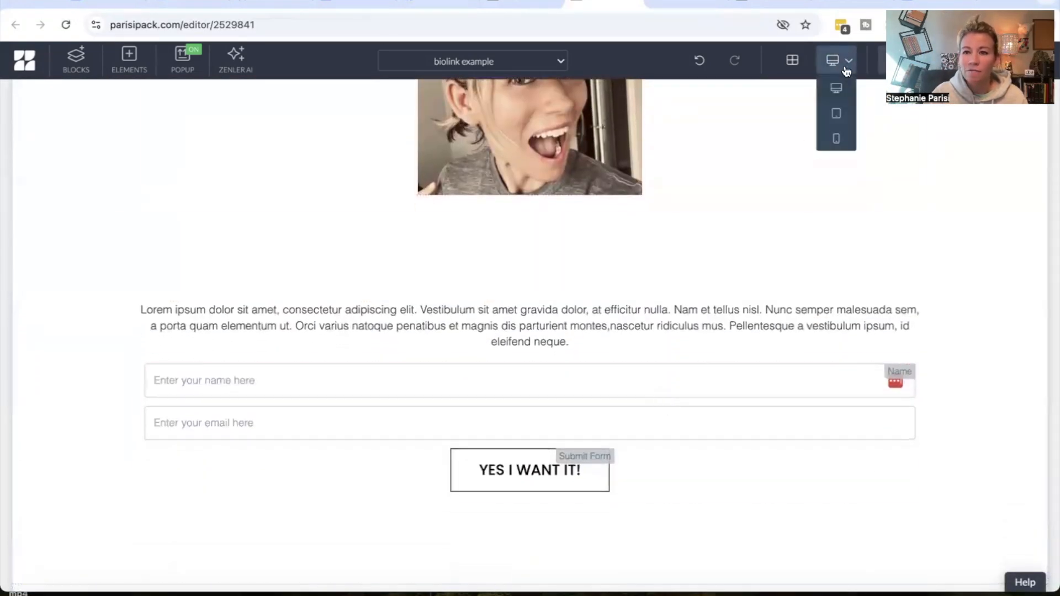
left_click(833, 138)
scroll(582, 328, "up", 3)
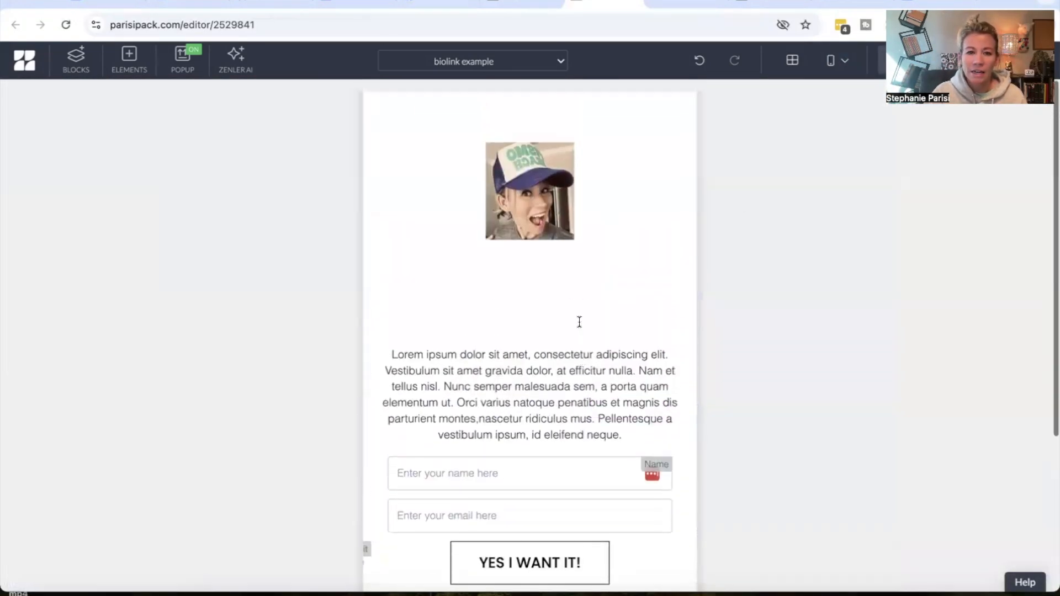
left_click_drag(545, 334, 545, 291)
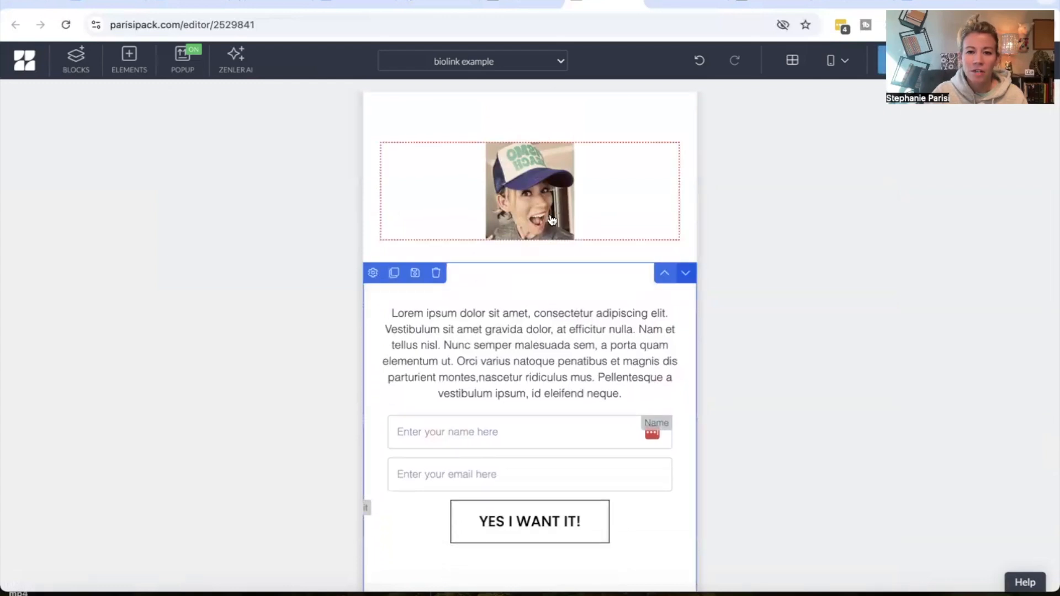
Set the profile image's left and right padding to 100
left_click(390, 133)
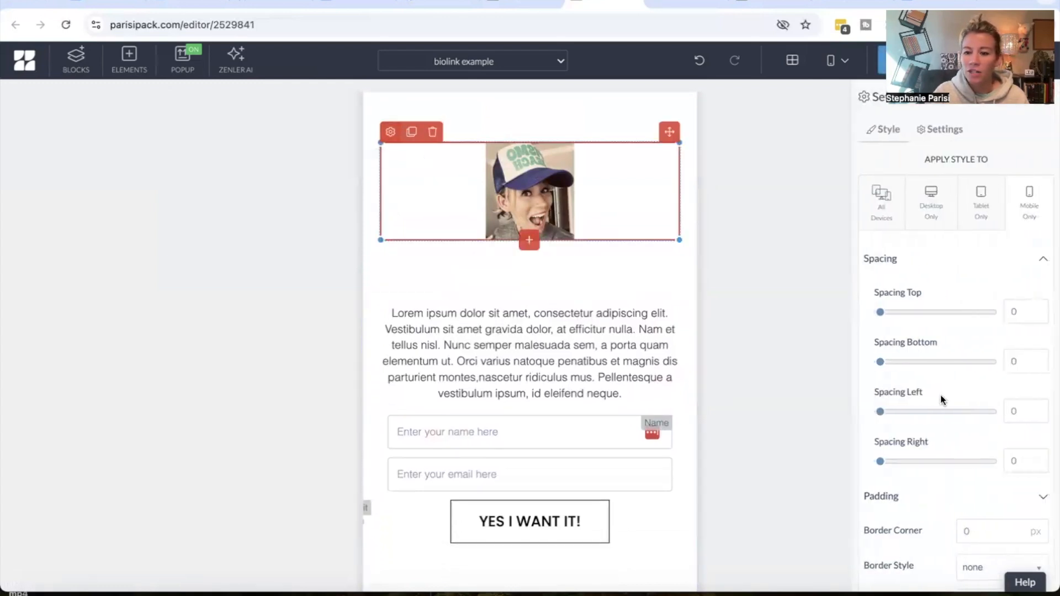
left_click(894, 493)
scroll(893, 489, "down", 5)
left_click_drag(1028, 441, 1015, 441)
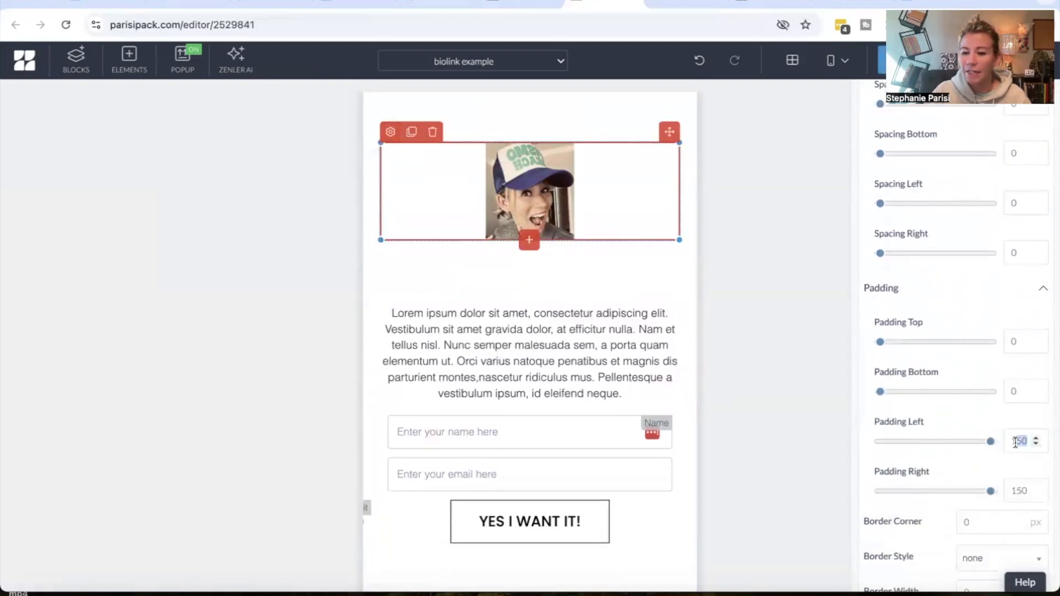
type("100")
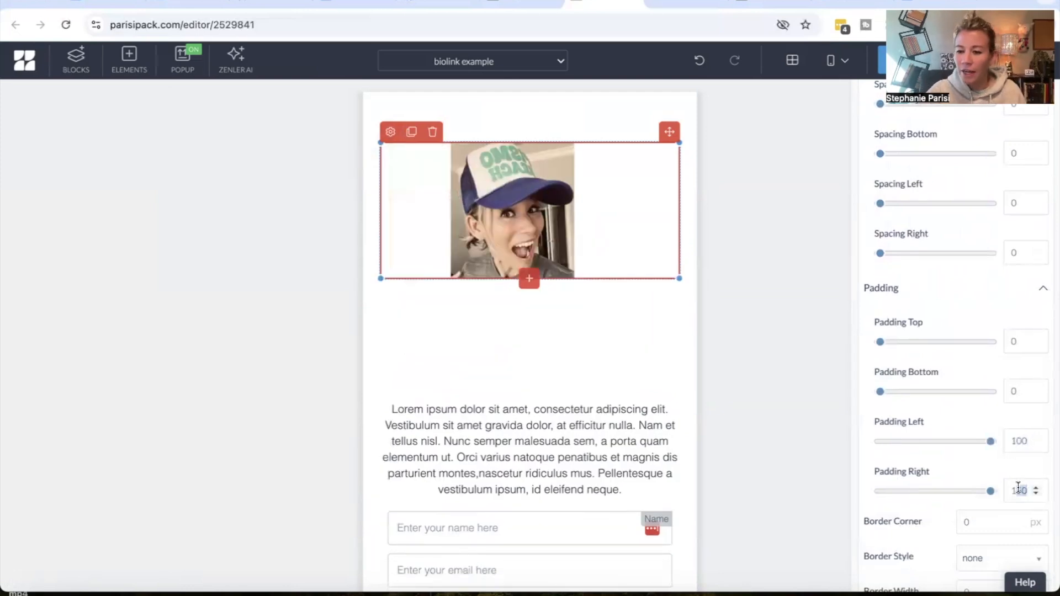
type("00")
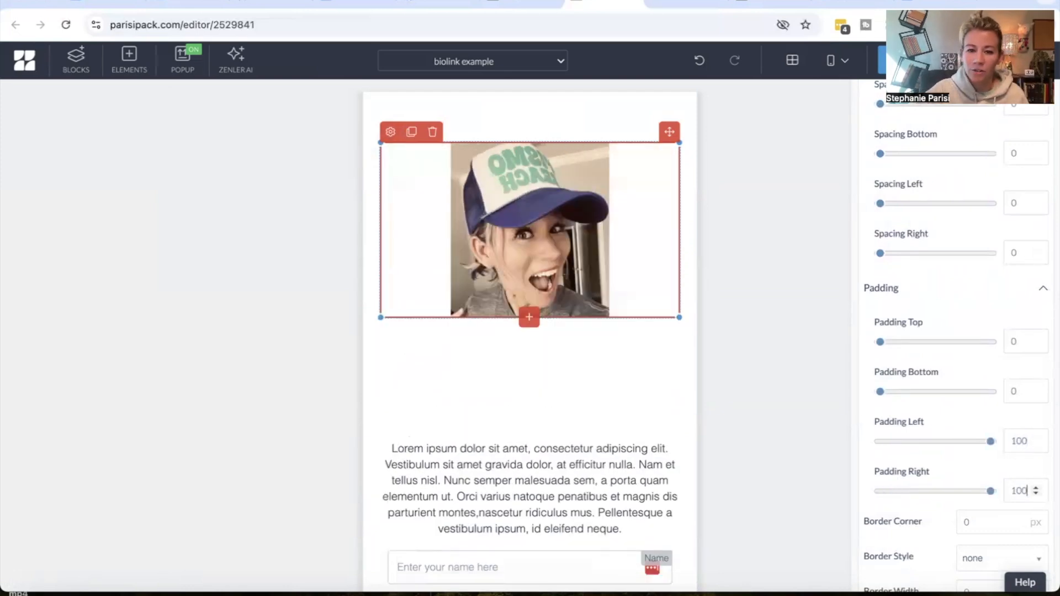
left_click(629, 369)
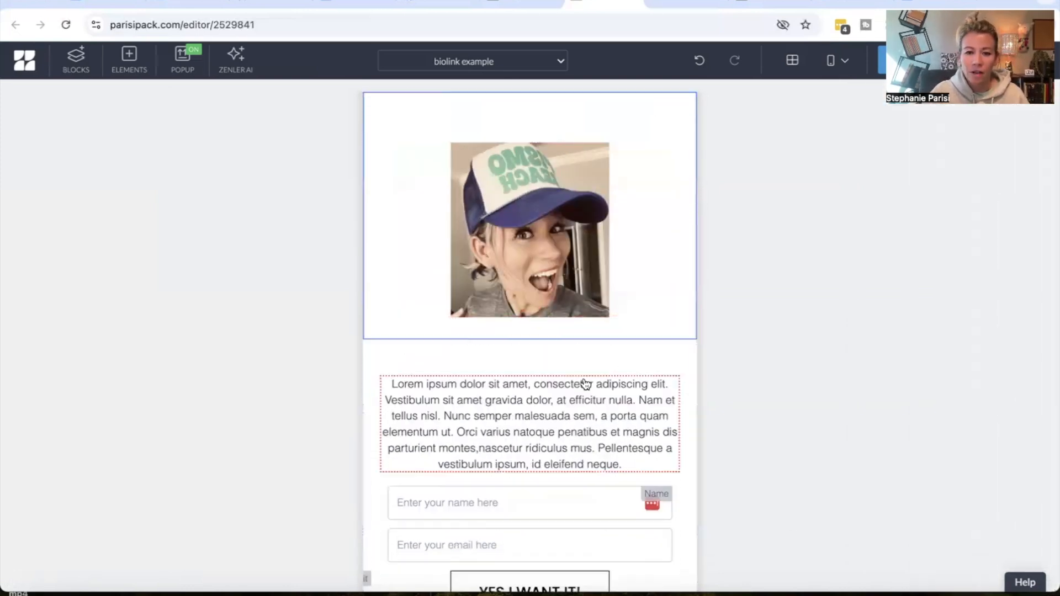
Save the page and switch back to the desktop view
left_click(609, 463)
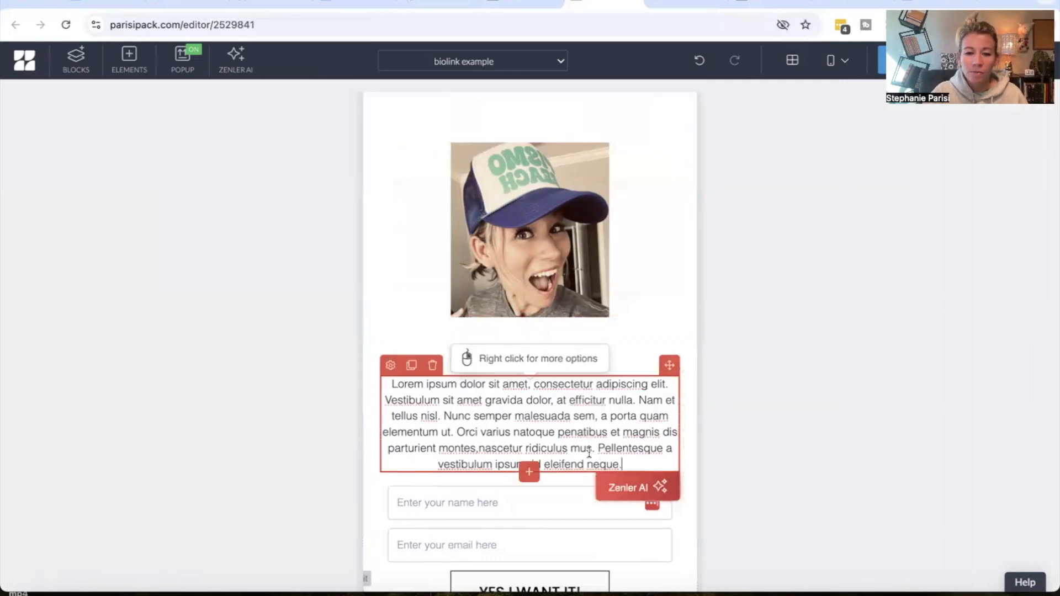
key("ctrl+s")
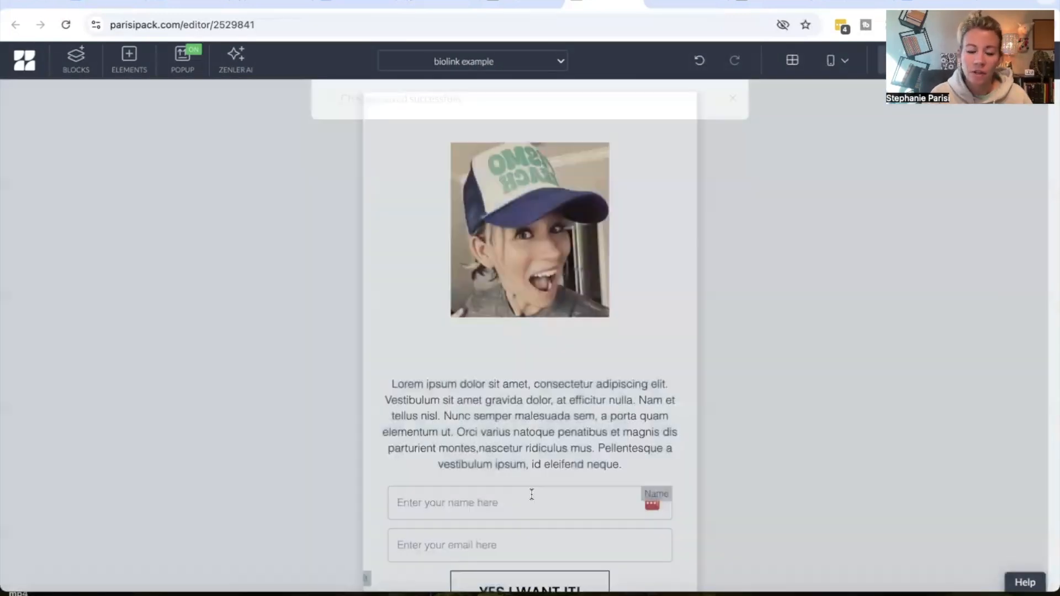
scroll(561, 365, "down", 3)
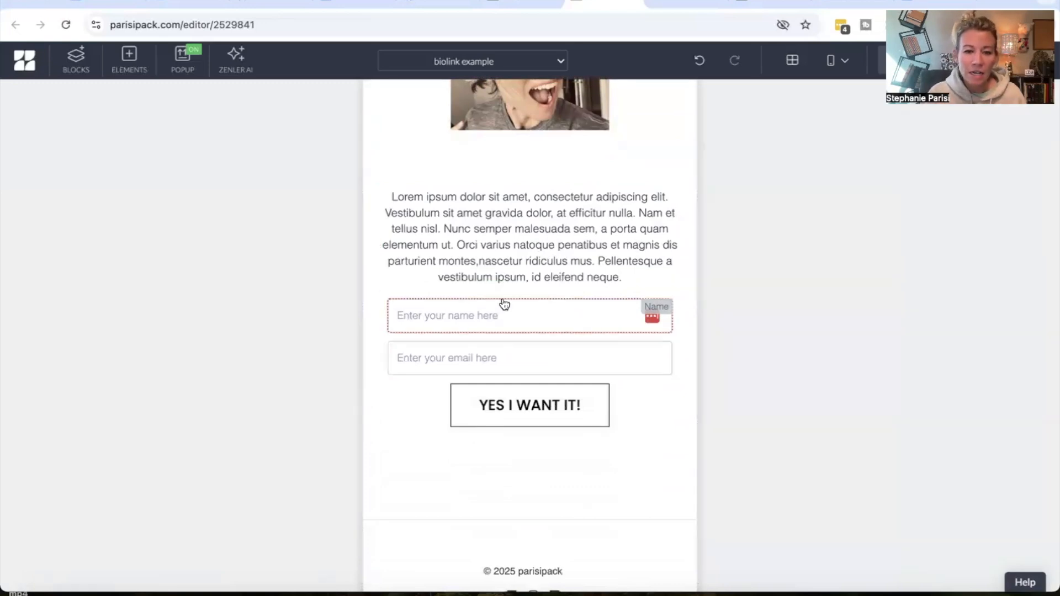
left_click(485, 407)
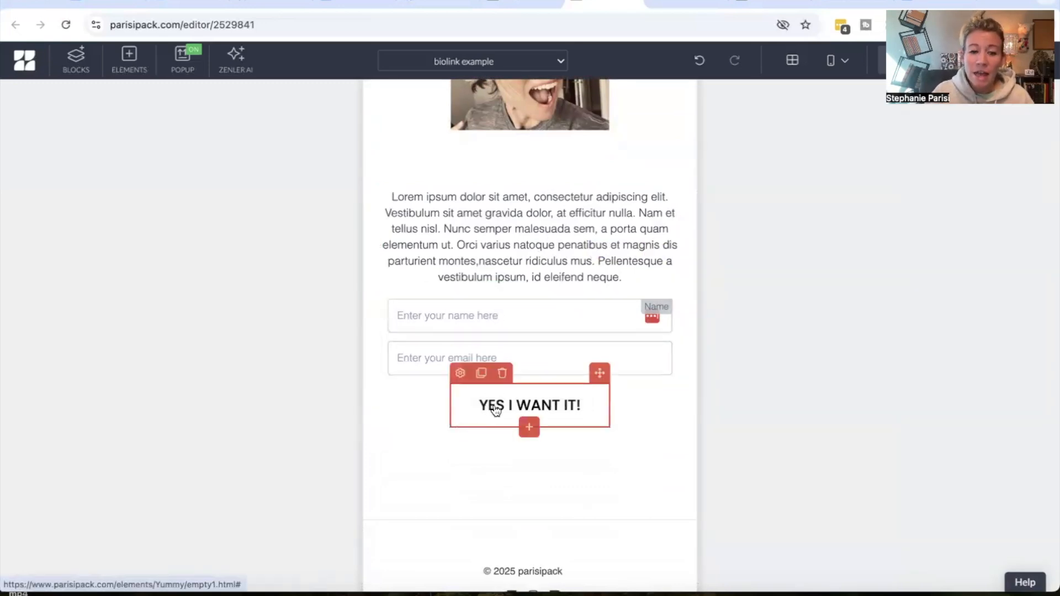
left_click(832, 66)
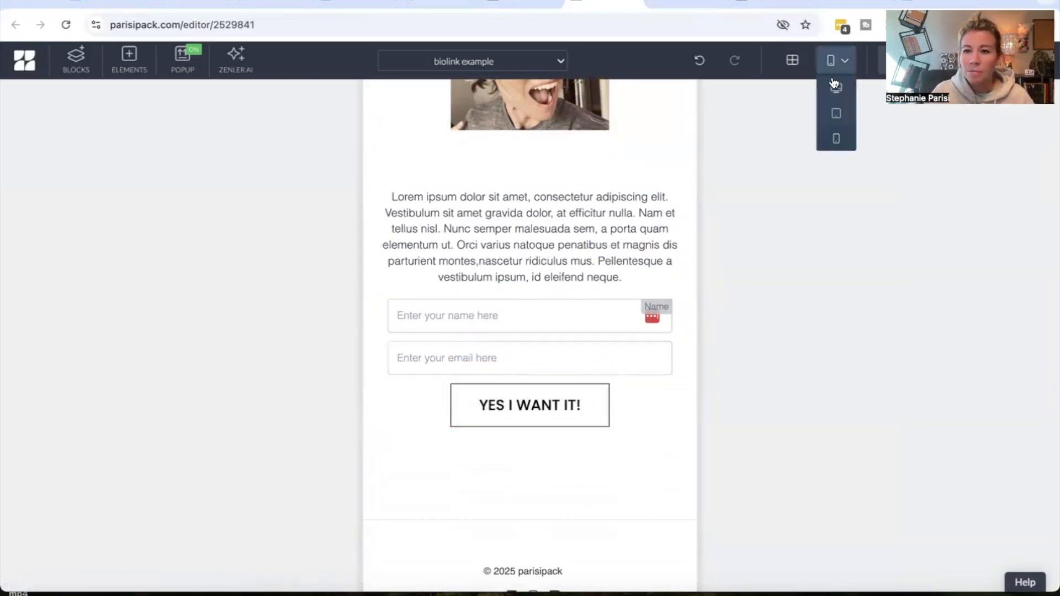
left_click(832, 80)
scroll(571, 390, "up", 3)
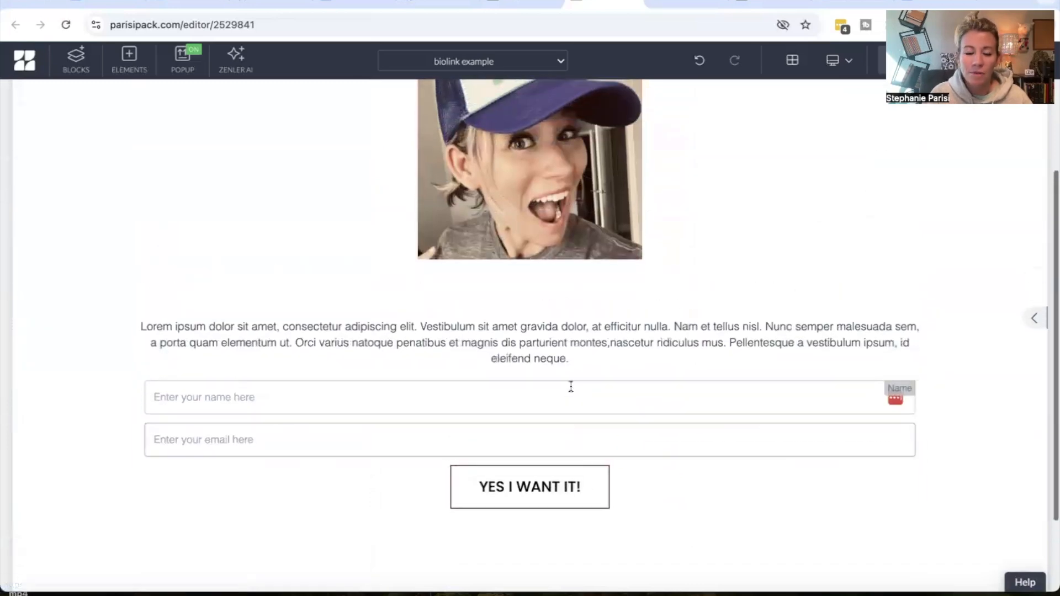
Add the submit button's signups to the lead gen email list
left_click(460, 454)
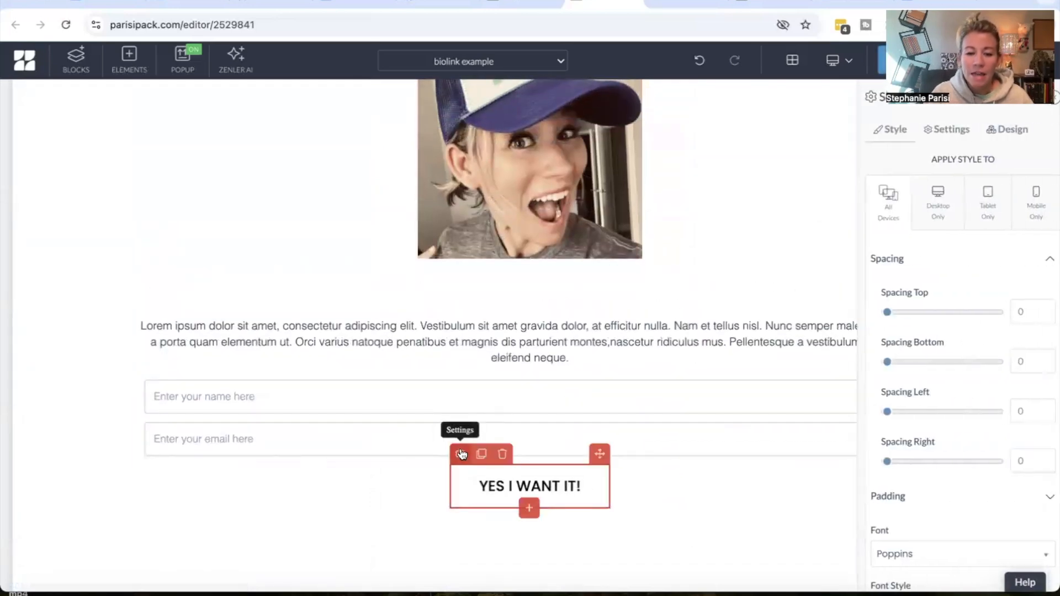
left_click(949, 132)
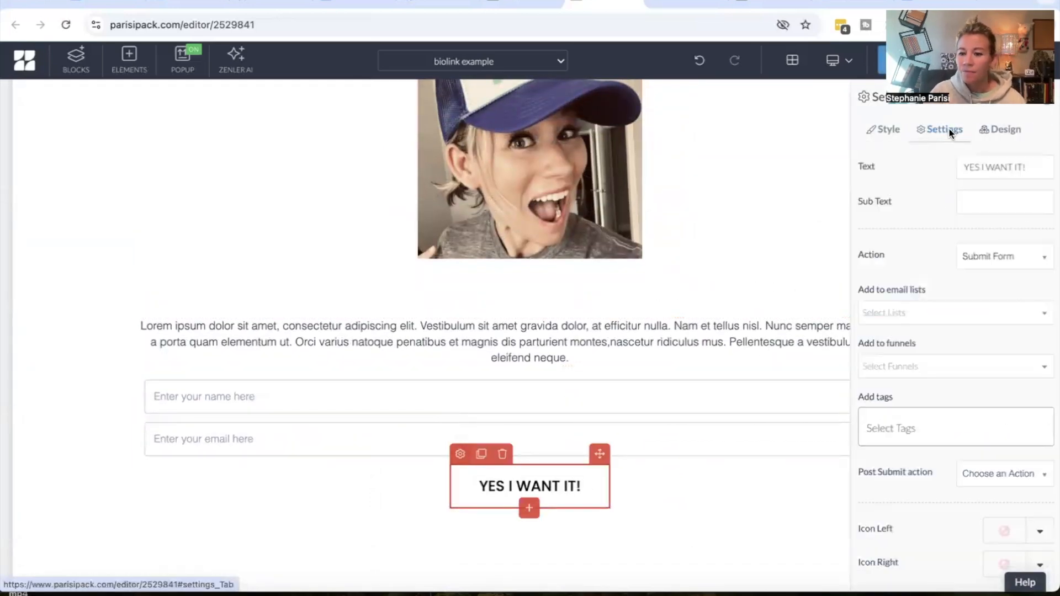
scroll(947, 313, "down", 2)
scroll(966, 235, "up", 1)
left_click(991, 206)
left_click(980, 290)
left_click(966, 259)
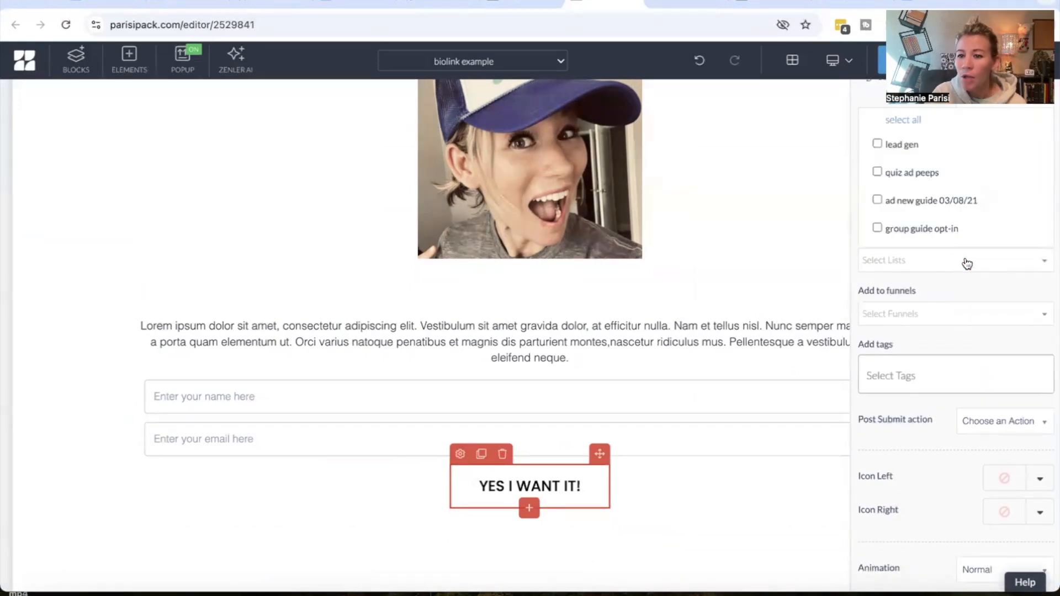
left_click(913, 145)
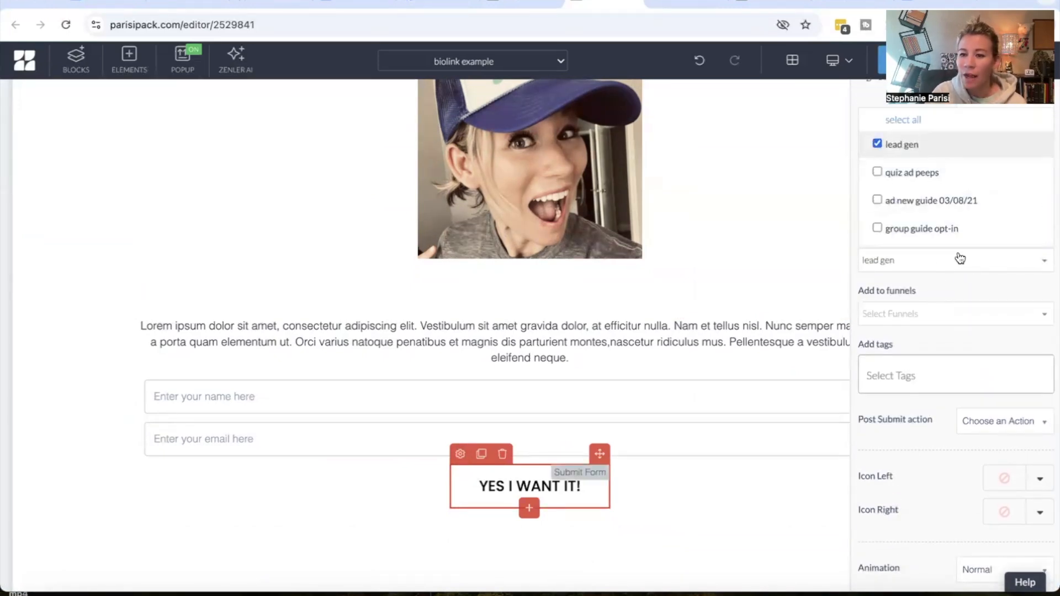
Add the form's signups to the Unbeatable Guide funnel
left_click(942, 313)
left_click(933, 282)
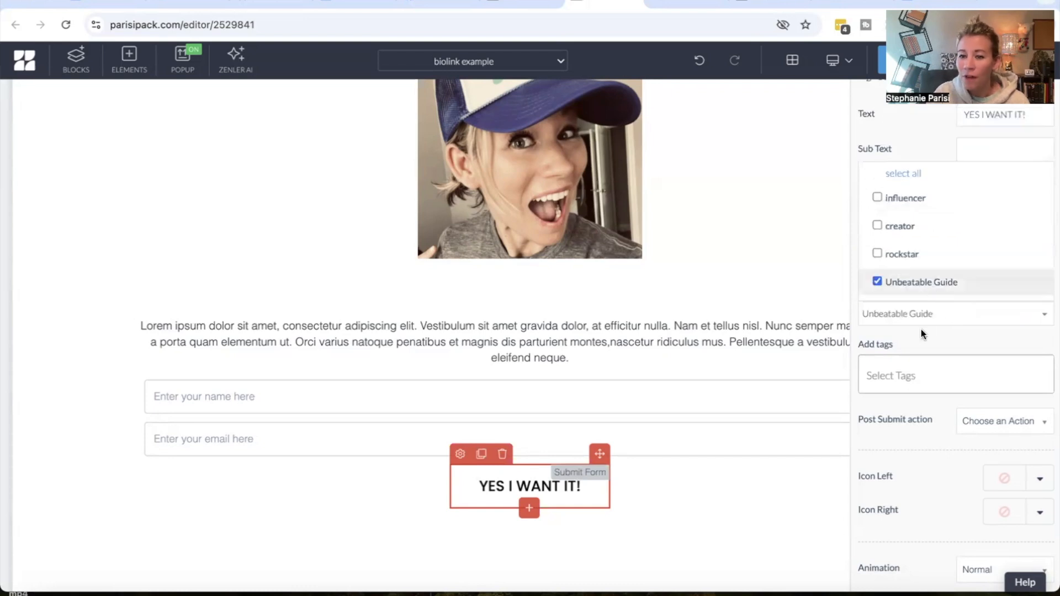
left_click(922, 344)
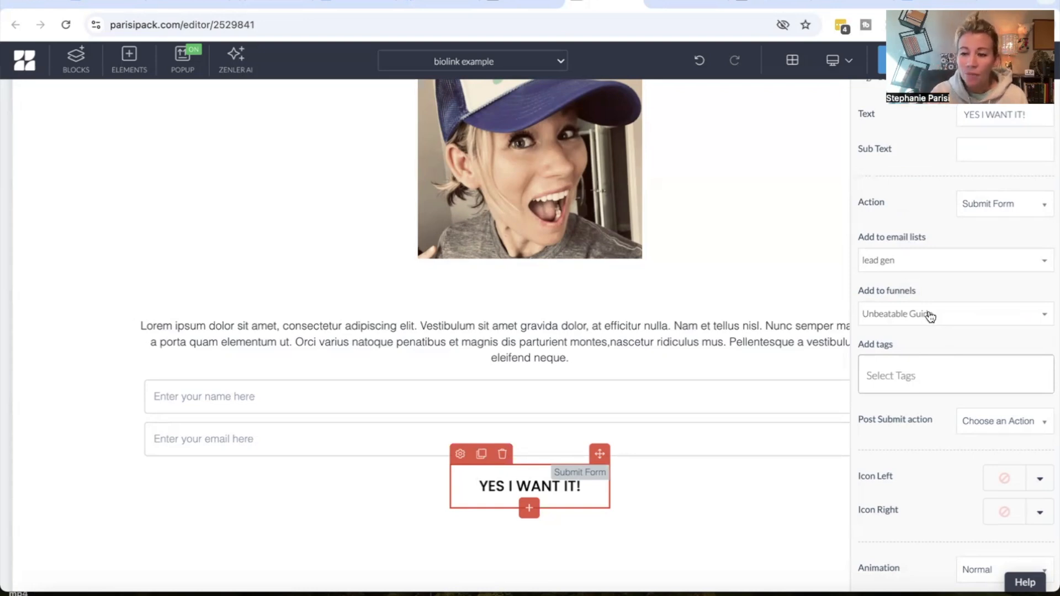
left_click(986, 426)
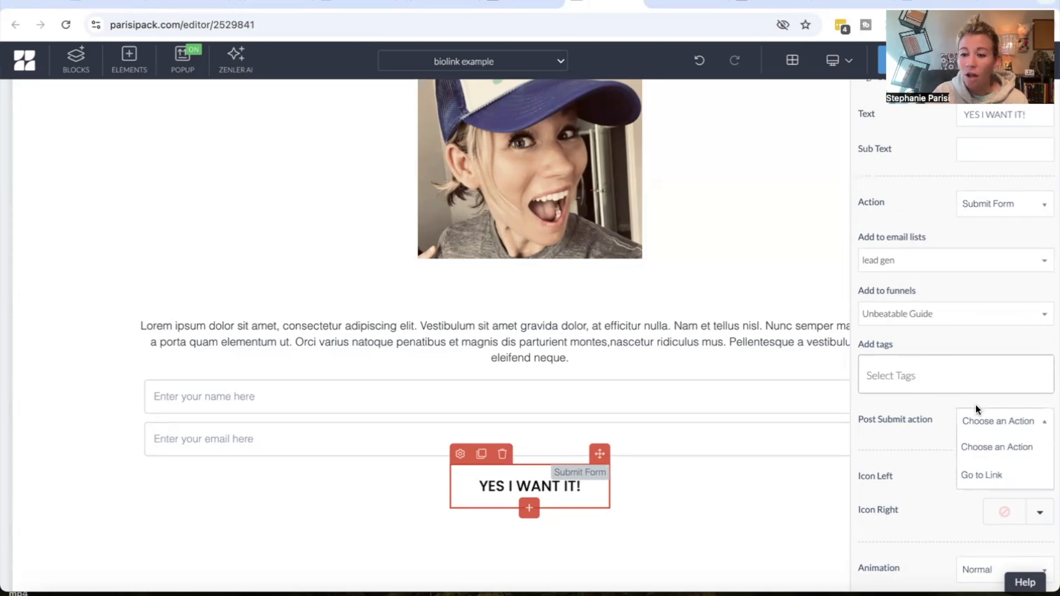
left_click(923, 439)
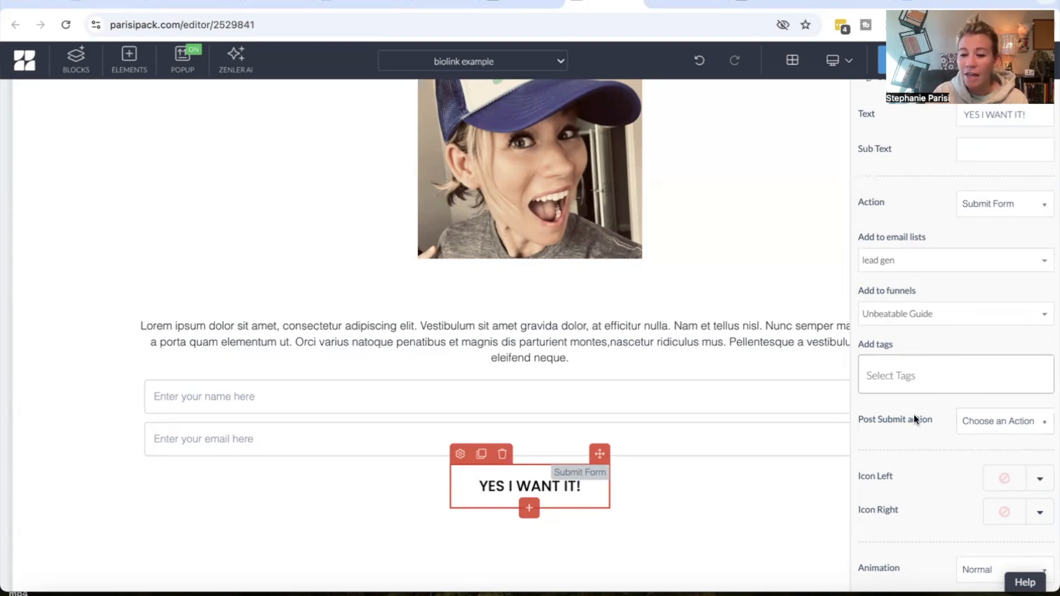
left_click(972, 423)
left_click(968, 471)
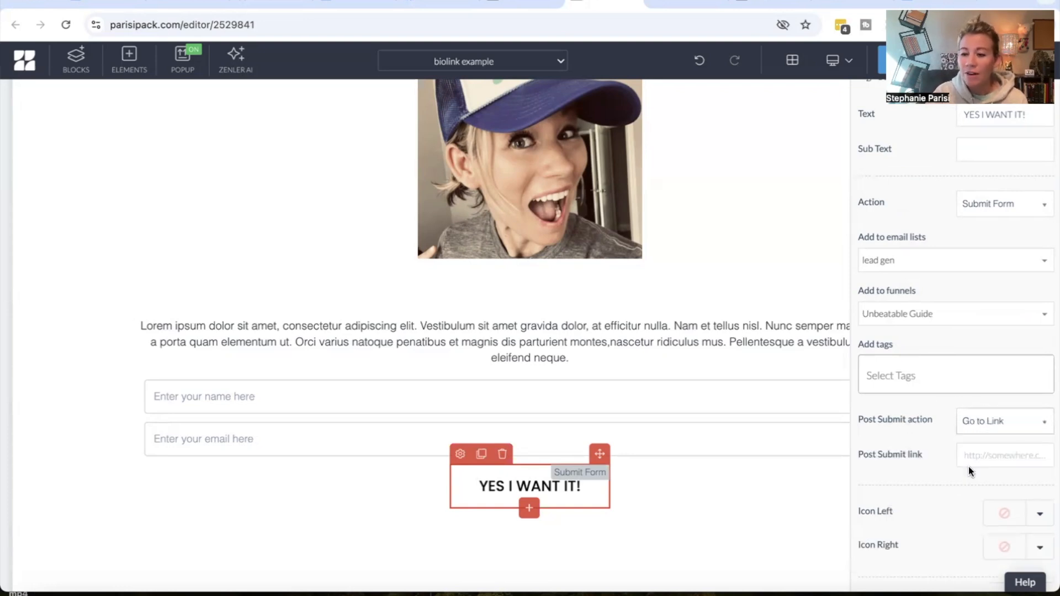
left_click(999, 433)
left_click(988, 445)
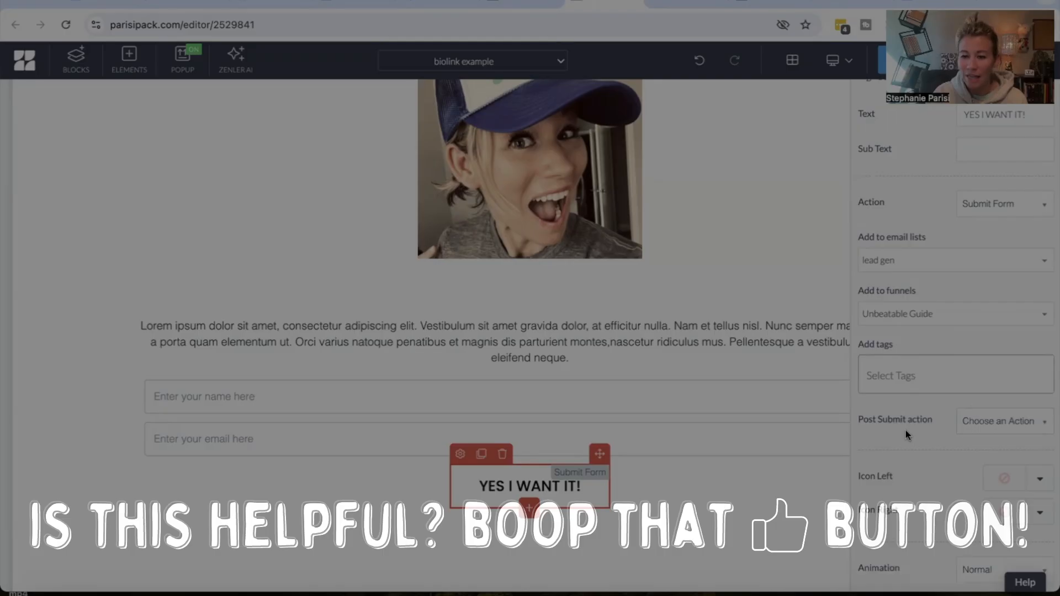
Save the page and add a new empty block below the signup section
left_click(882, 69)
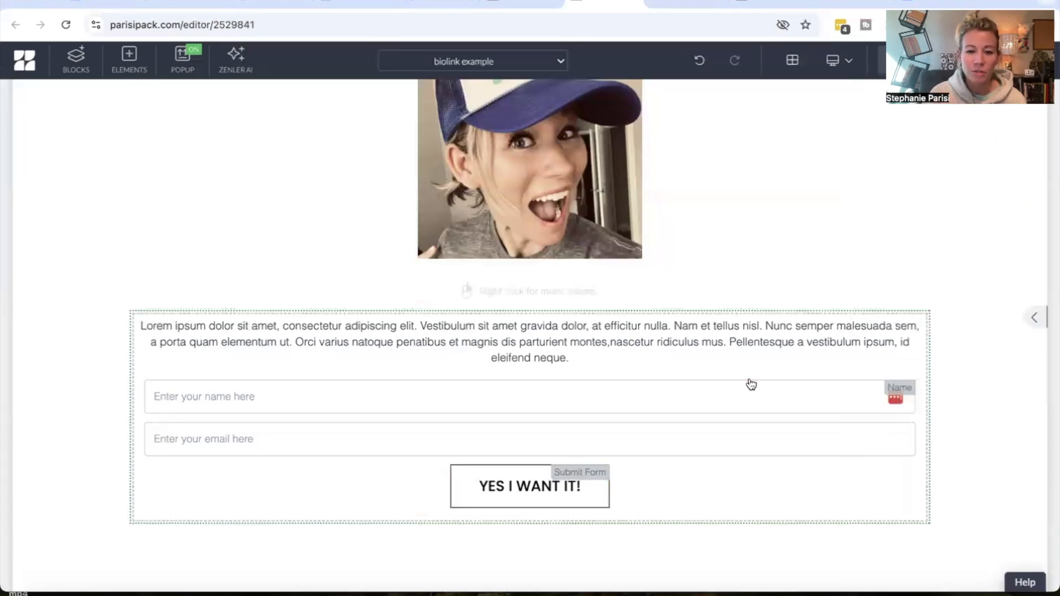
scroll(748, 383, "down", 3)
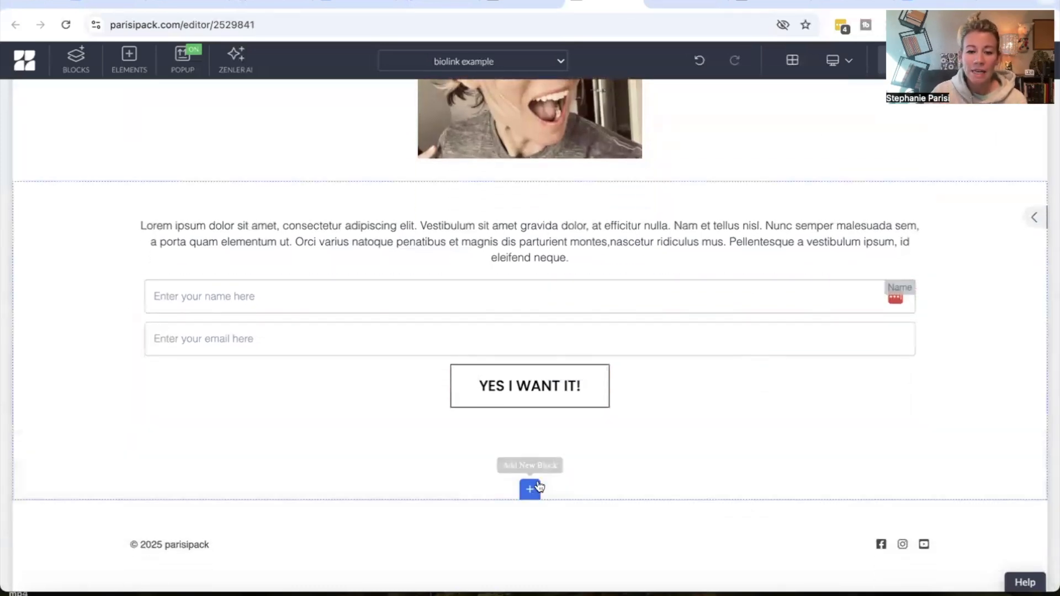
left_click(529, 489)
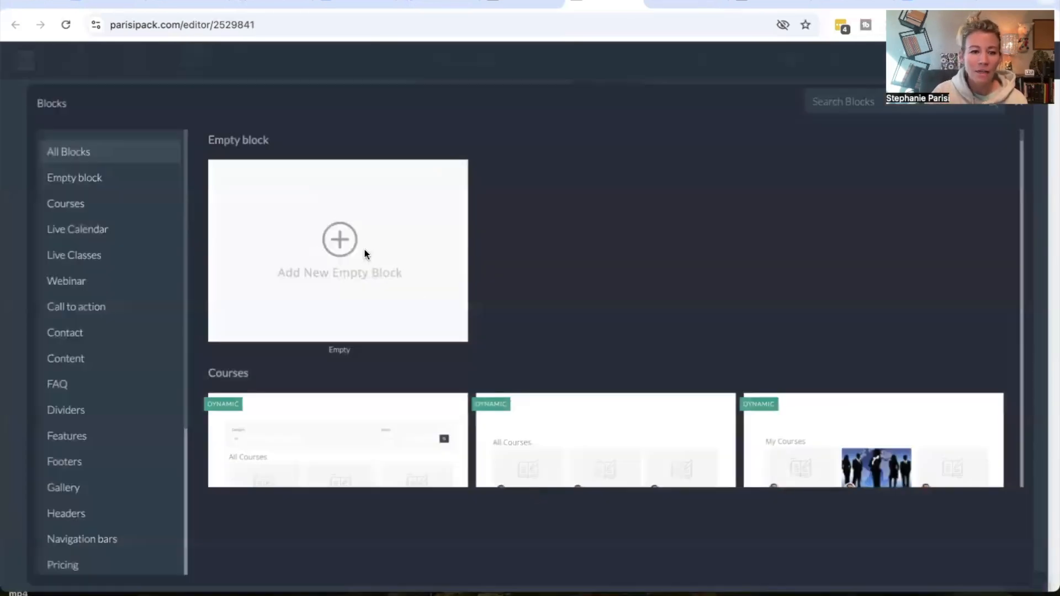
left_click(364, 254)
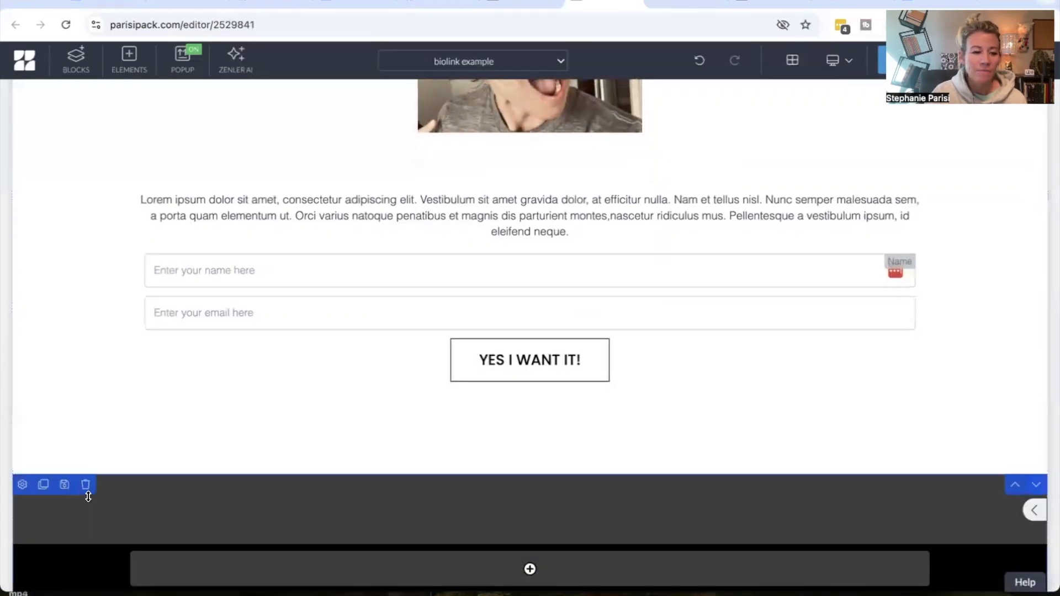
Turn off Apply Branding for the new block and save the page
left_click(22, 484)
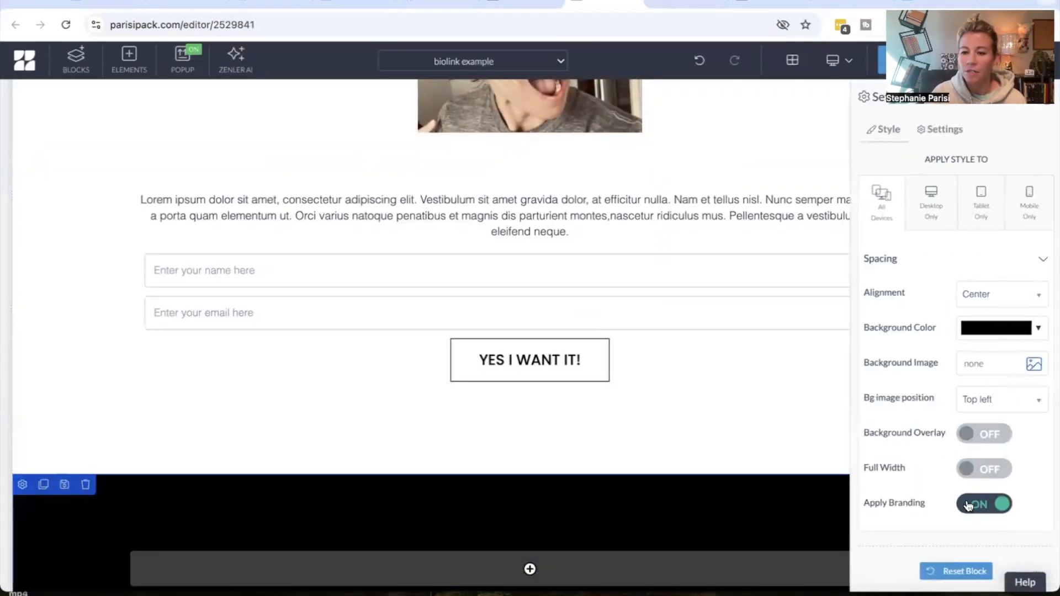
left_click(968, 506)
left_click(881, 65)
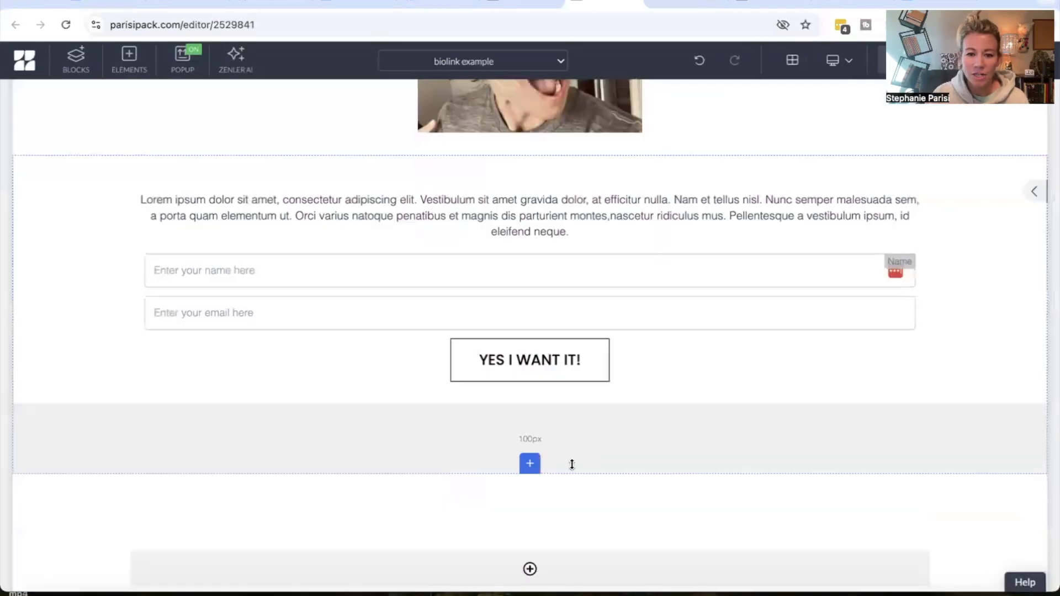
Add a two-column 50%/50% row to the new block below the signup form
scroll(563, 428, "down", 3)
left_click(548, 413)
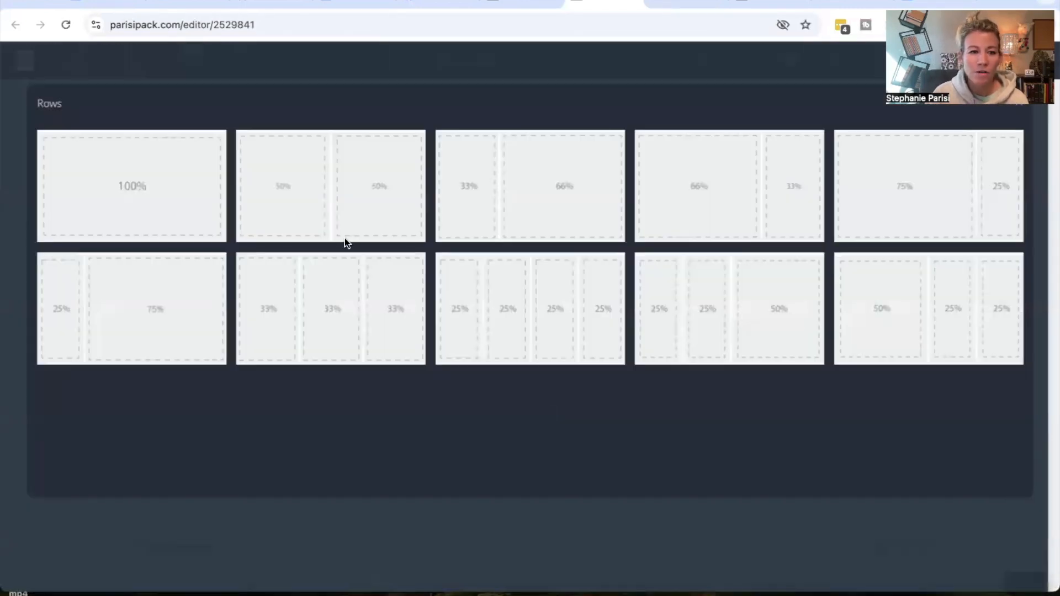
left_click(347, 191)
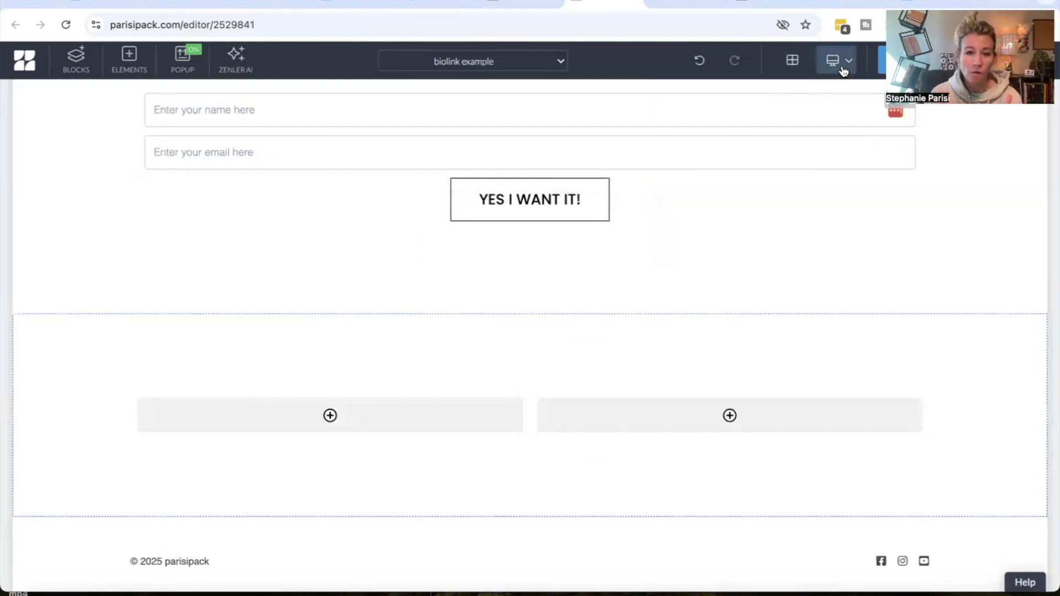
Insert a button element into the left column of the row
left_click(348, 416)
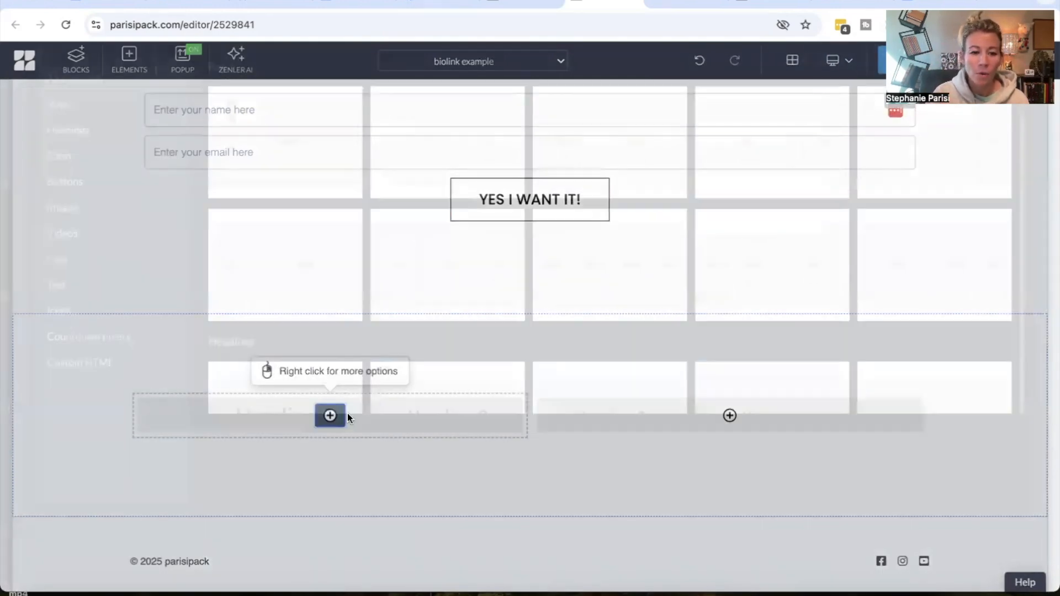
left_click(126, 256)
left_click(278, 197)
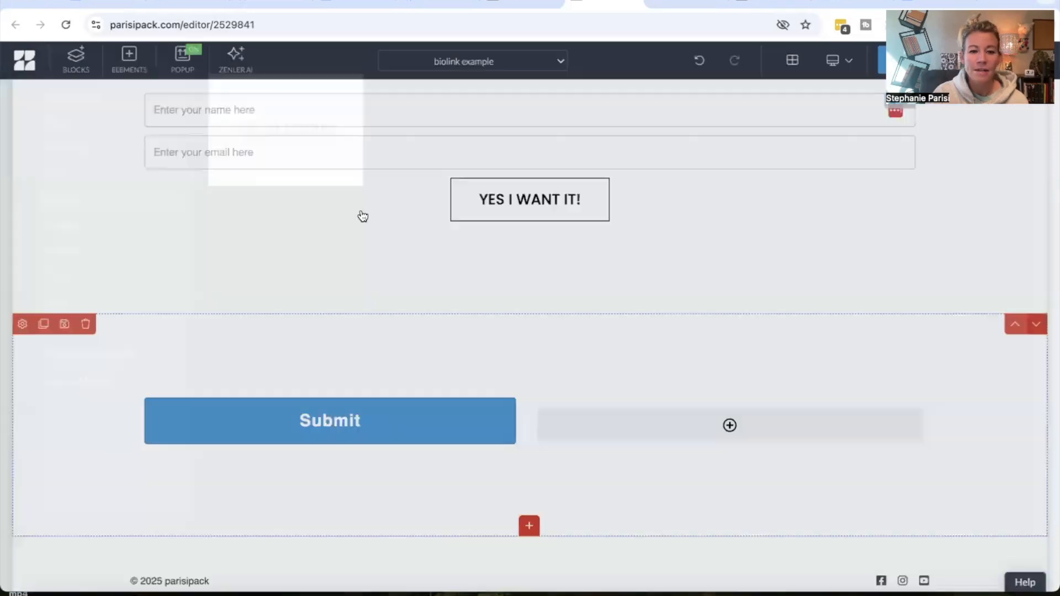
Insert a button element into the right column of the row
left_click(649, 431)
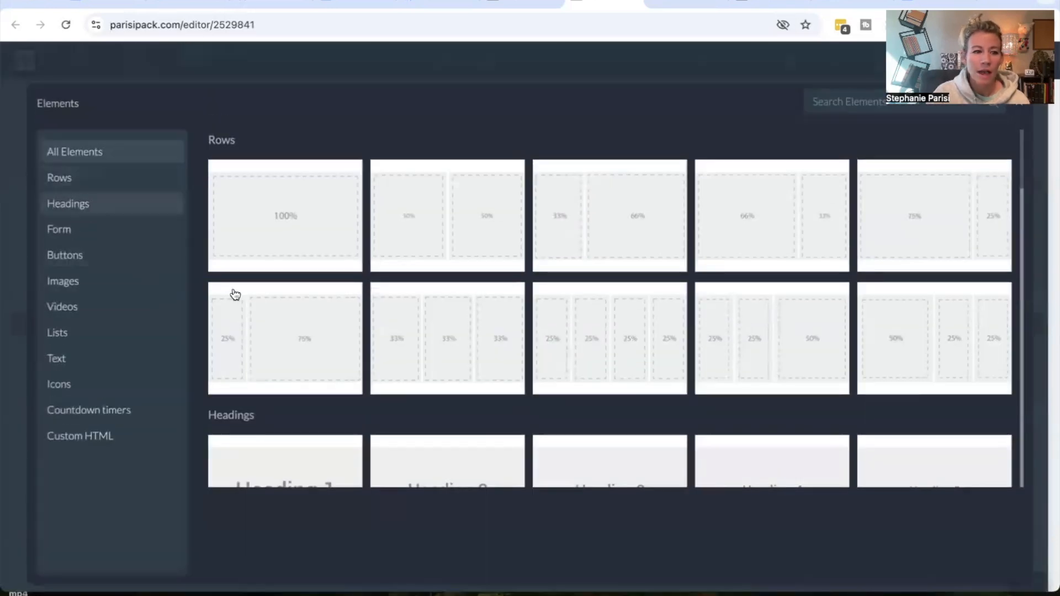
left_click(122, 255)
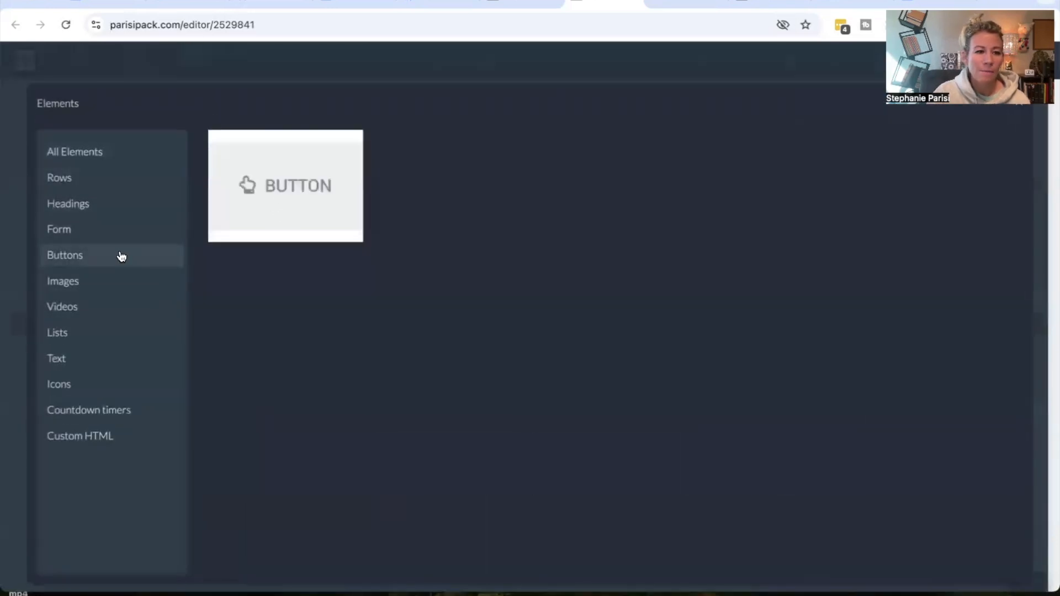
left_click(335, 182)
mouse_move(422, 406)
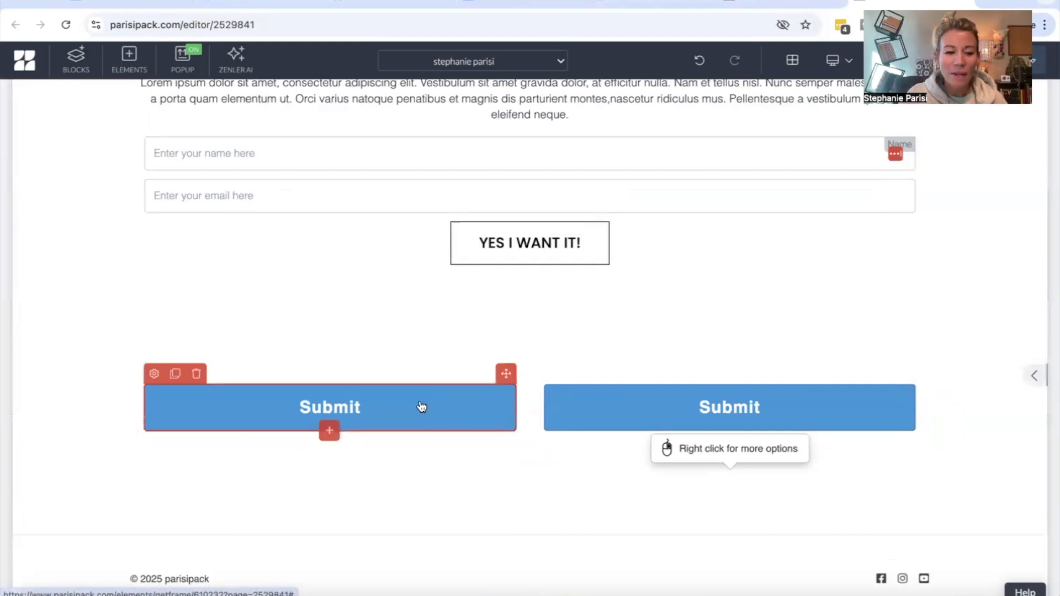
Open the left button's settings and select its text label for editing
left_click(154, 373)
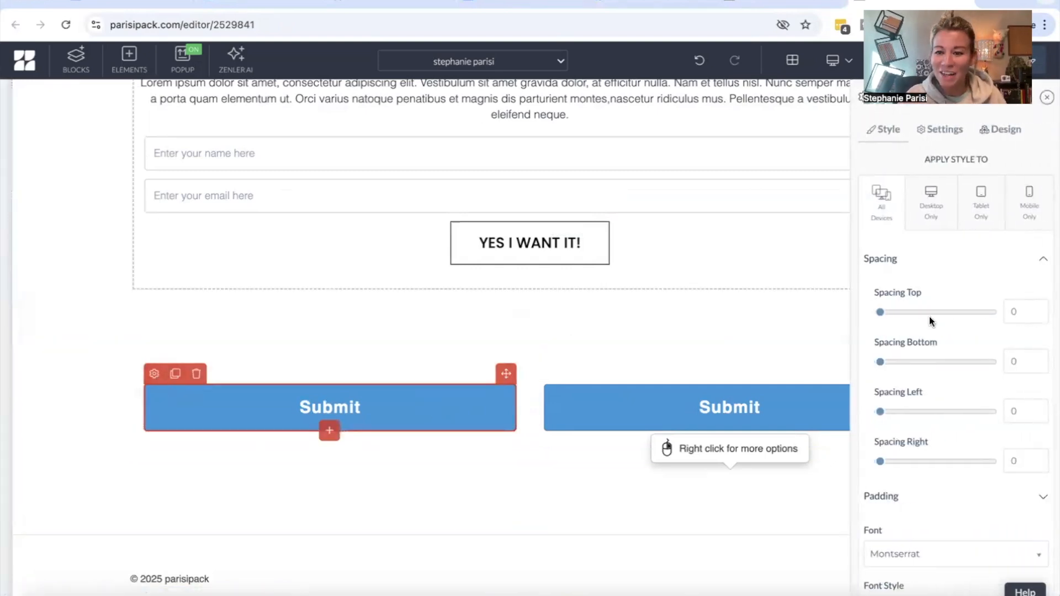
left_click(949, 130)
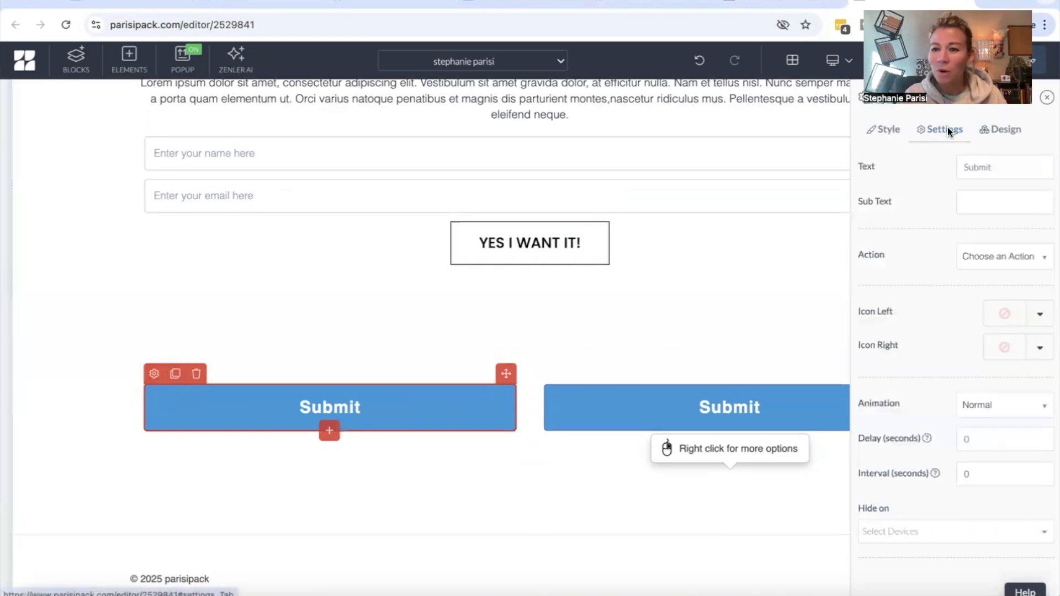
left_click_drag(1005, 167, 939, 167)
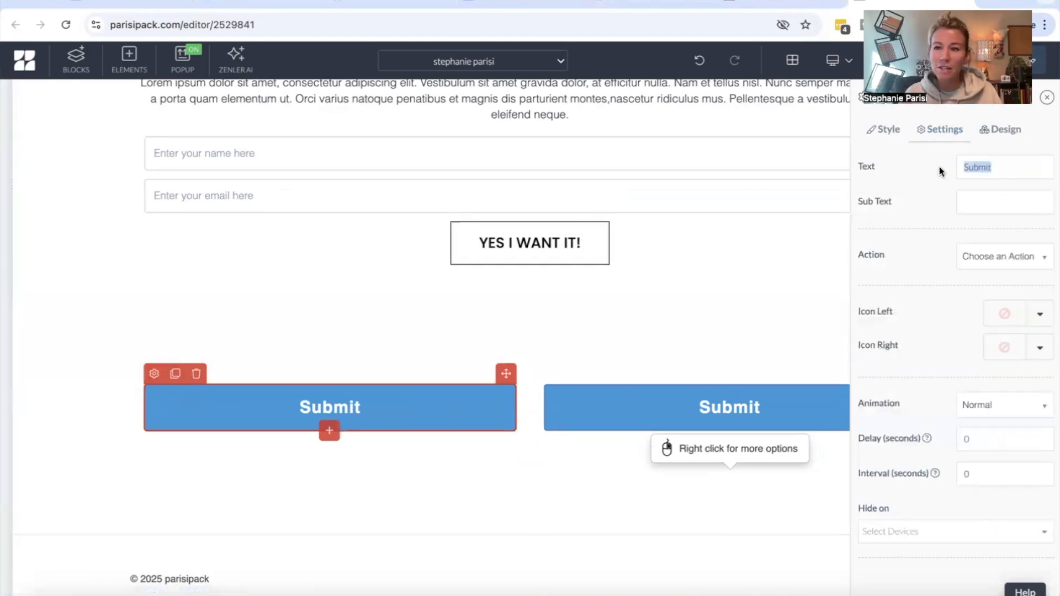